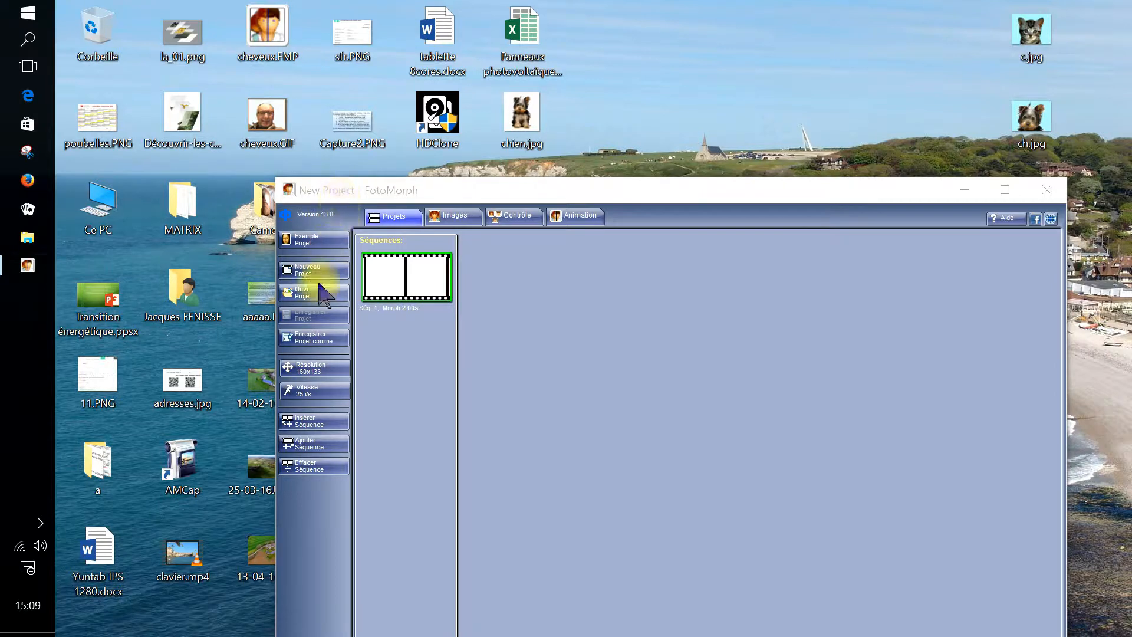
Step: Create a new project with a Morph sequence and load ch.jpg from the desktop as the initial image
{"action": "left_click", "coordinate": [317, 278]}
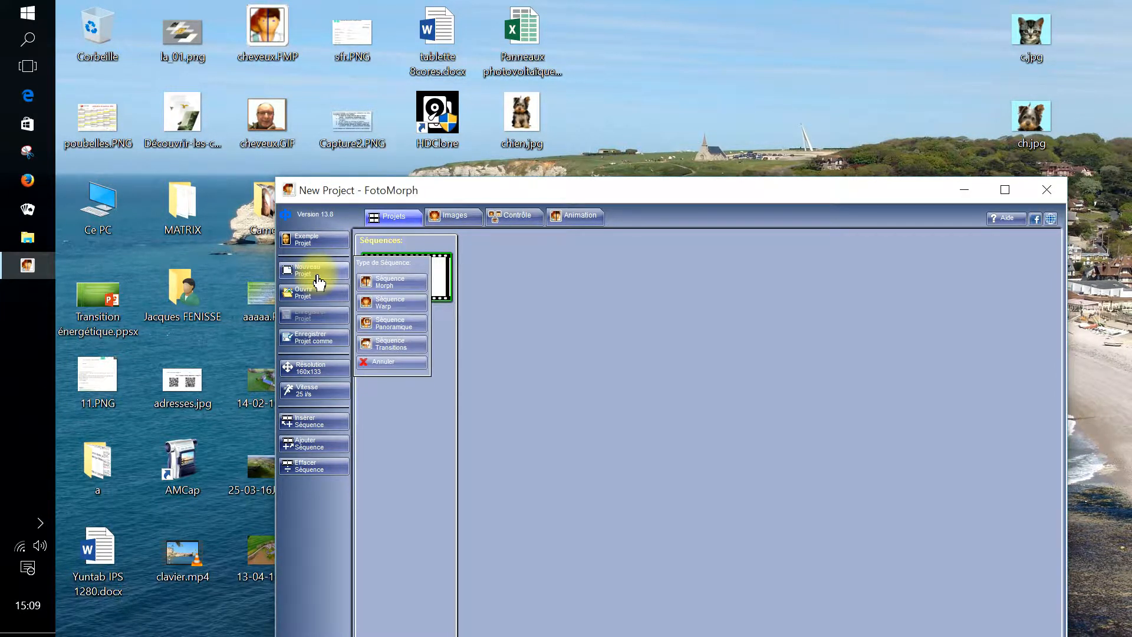
{"action": "left_click", "coordinate": [400, 289]}
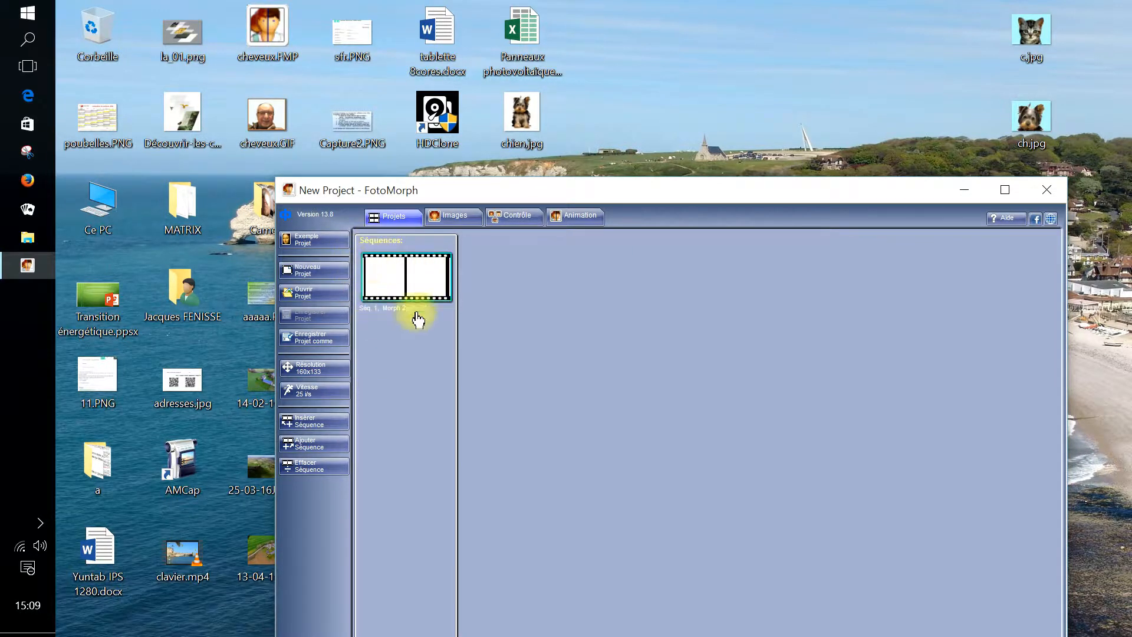
{"action": "left_click", "coordinate": [454, 217]}
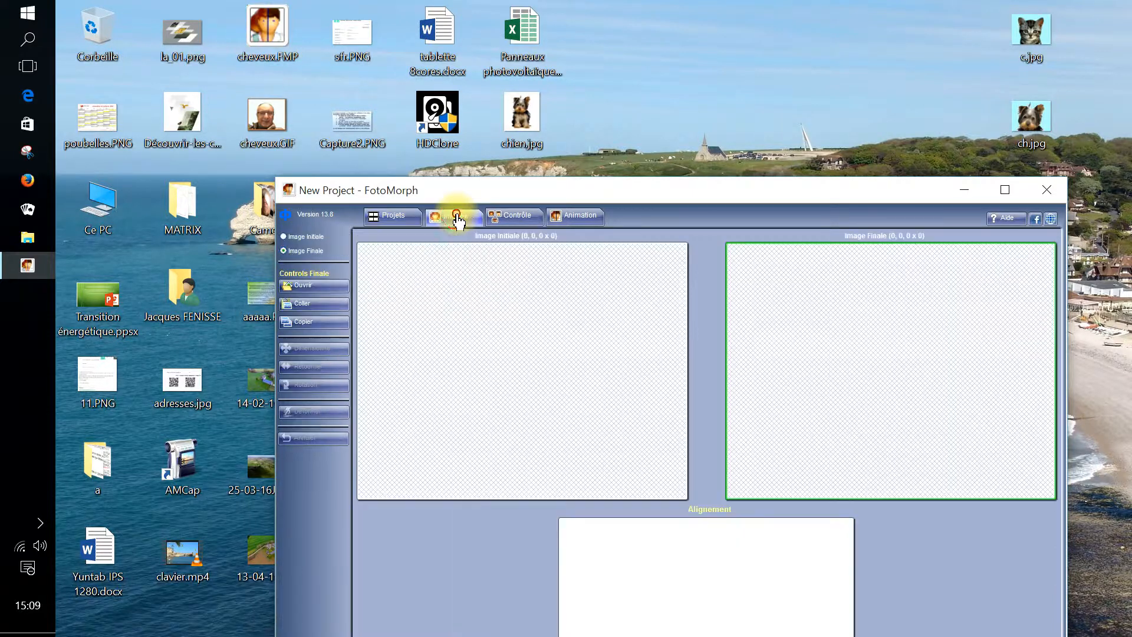
{"action": "left_click", "coordinate": [491, 340]}
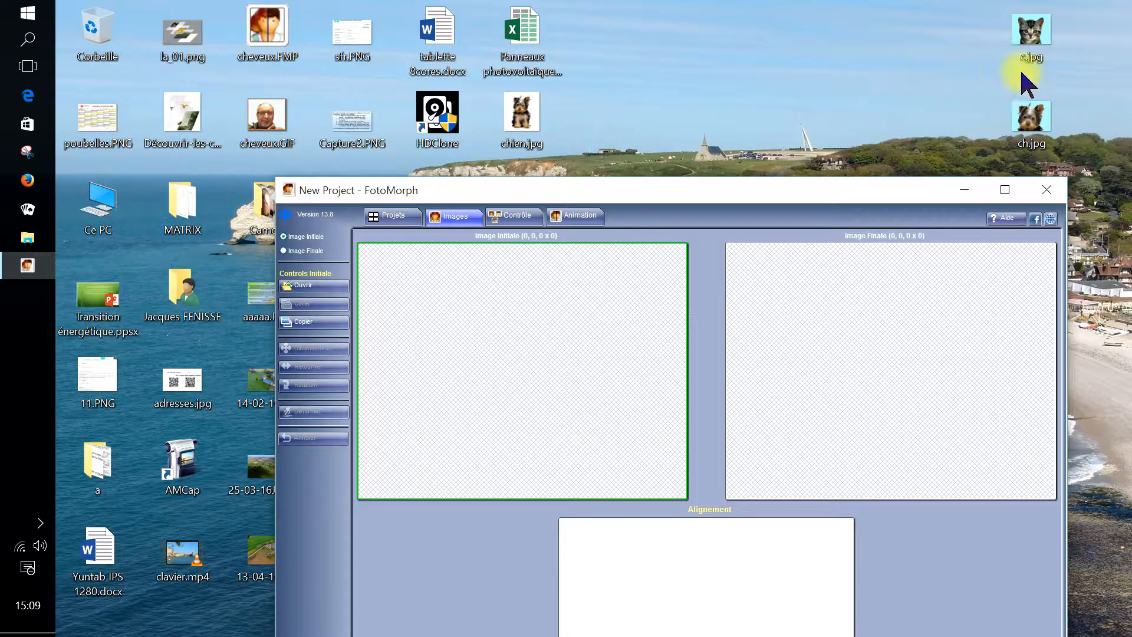
{"action": "left_click_drag", "start_coordinate": [1038, 119], "coordinate": [535, 362]}
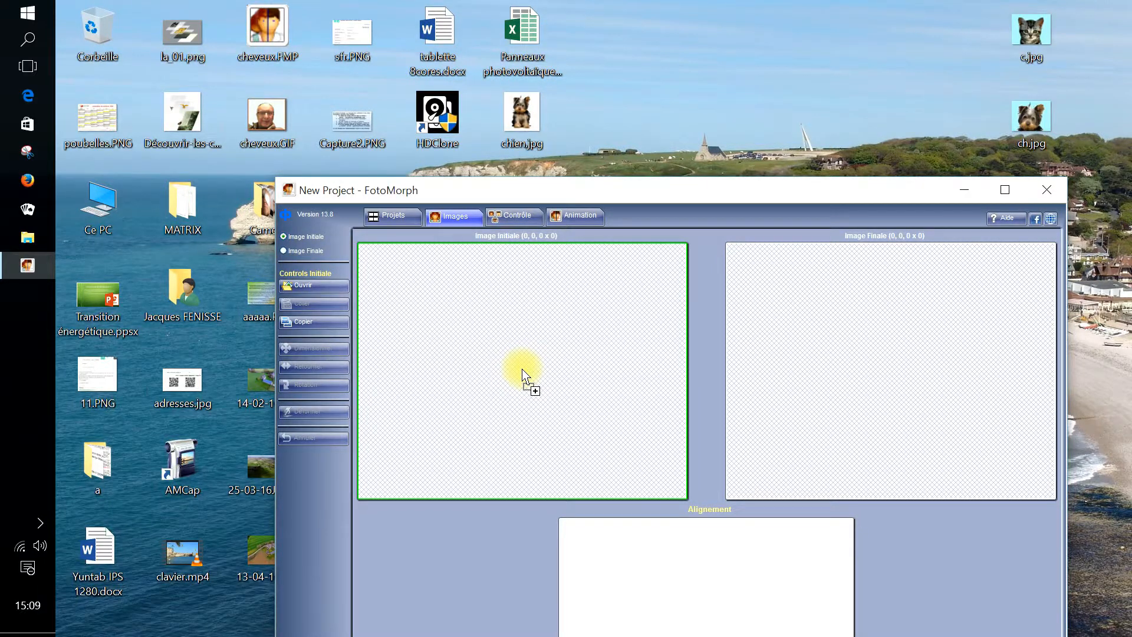
{"action": "left_click_drag", "start_coordinate": [523, 370], "coordinate": [523, 370]}
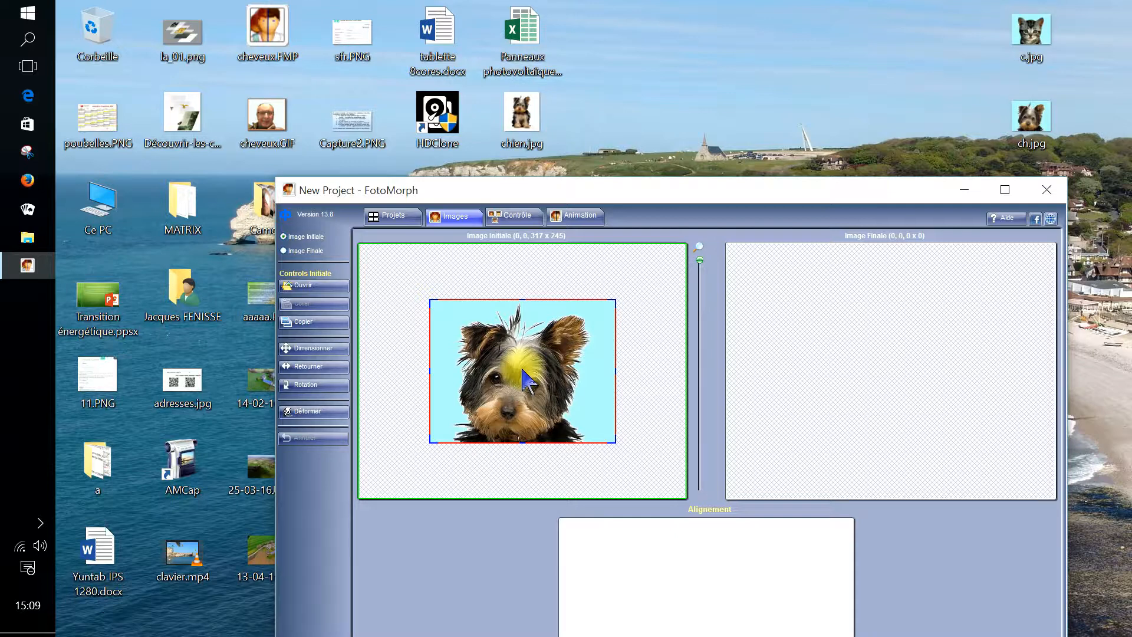
Step: Load c.jpg from the desktop as the final image
{"action": "left_click", "coordinate": [893, 357]}
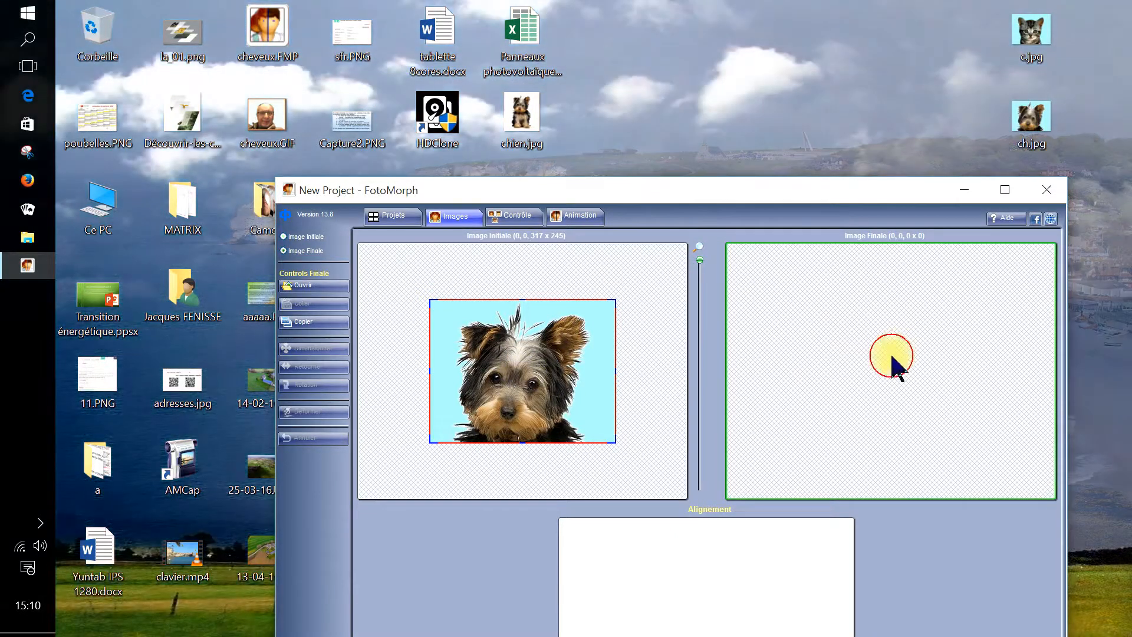
{"action": "left_click", "coordinate": [1033, 35]}
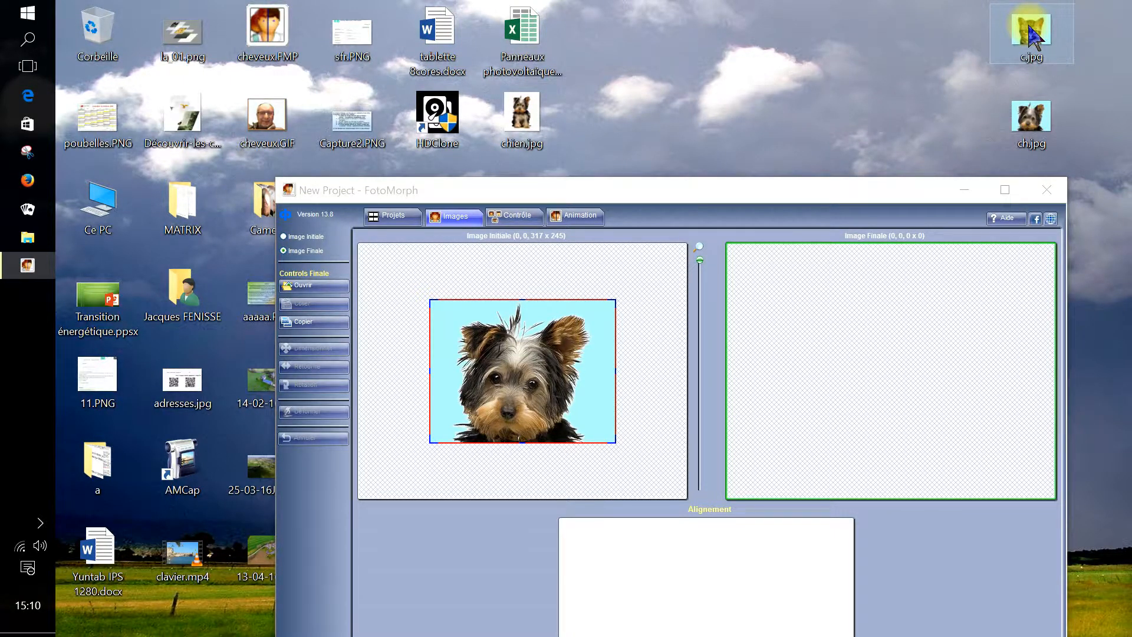
{"action": "left_click_drag", "start_coordinate": [1033, 36], "coordinate": [867, 357]}
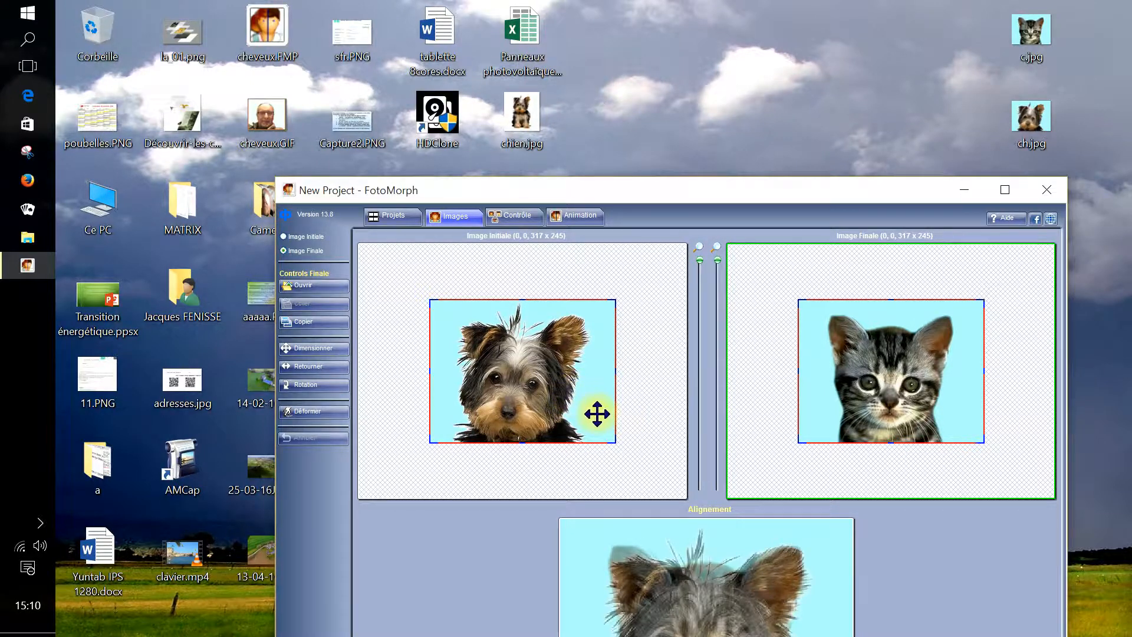
Step: Place matching control points at the corners of both eyes on the dog and cat images
{"action": "left_click", "coordinate": [519, 217]}
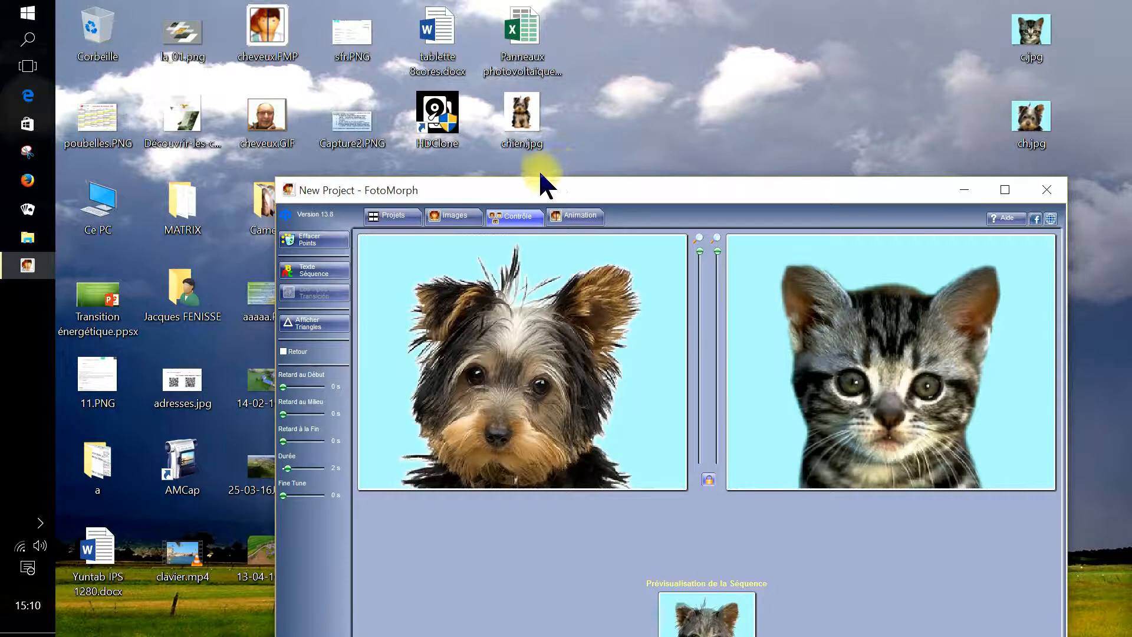
{"action": "left_click", "coordinate": [521, 420]}
{"action": "left_click", "coordinate": [470, 371]}
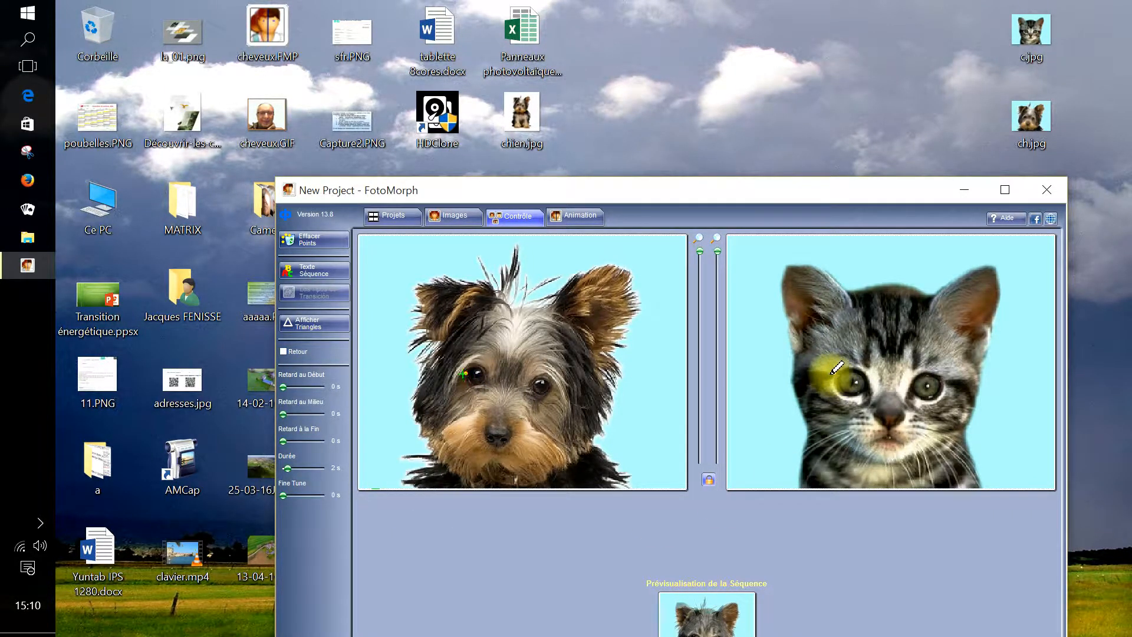
{"action": "left_click_drag", "start_coordinate": [833, 383], "coordinate": [841, 387]}
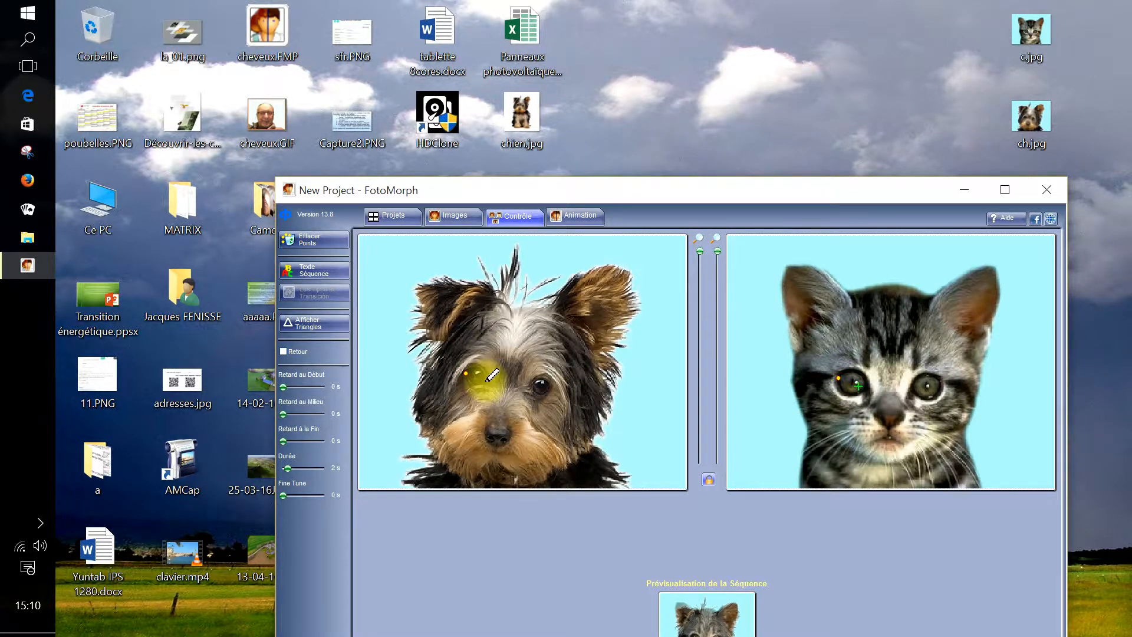
{"action": "left_click", "coordinate": [483, 381]}
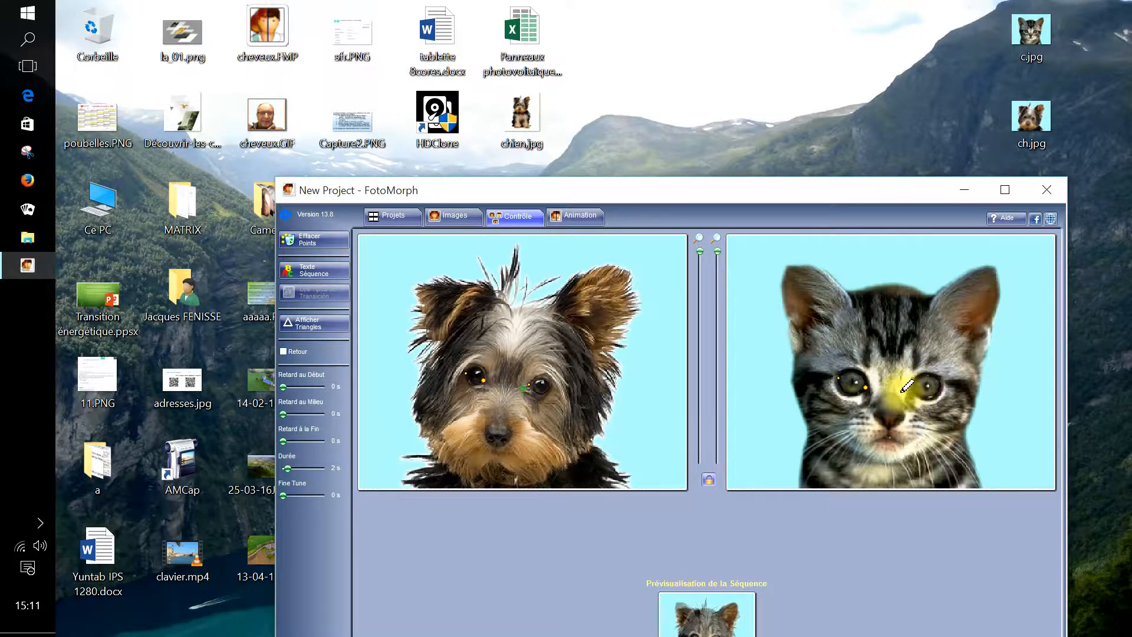
{"action": "left_click_drag", "start_coordinate": [907, 388], "coordinate": [914, 386]}
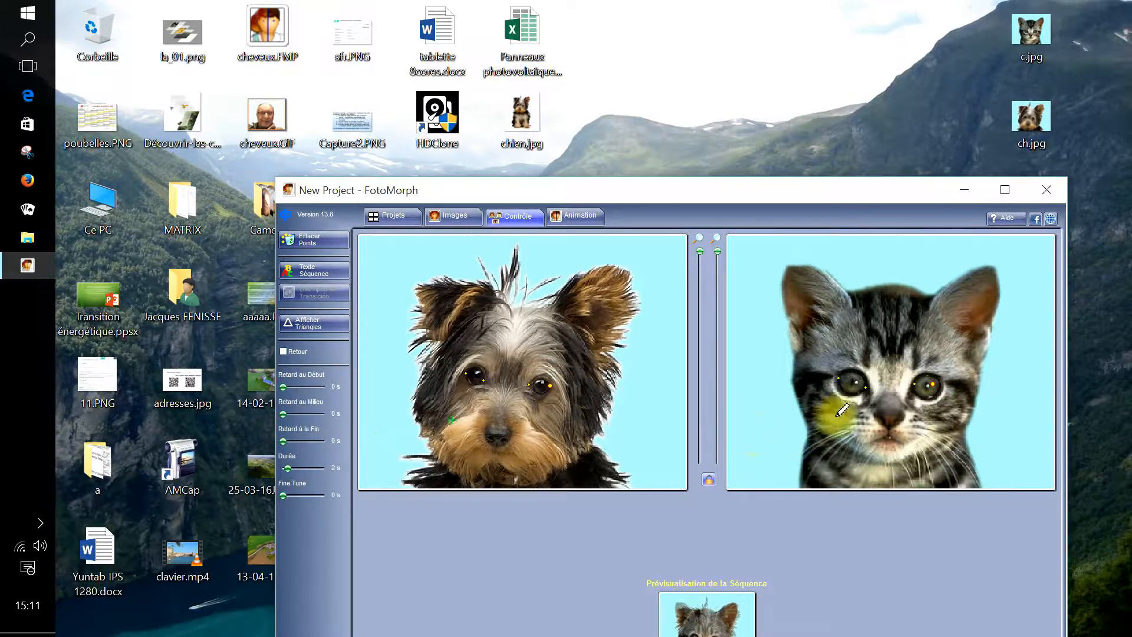
{"action": "left_click", "coordinate": [940, 389]}
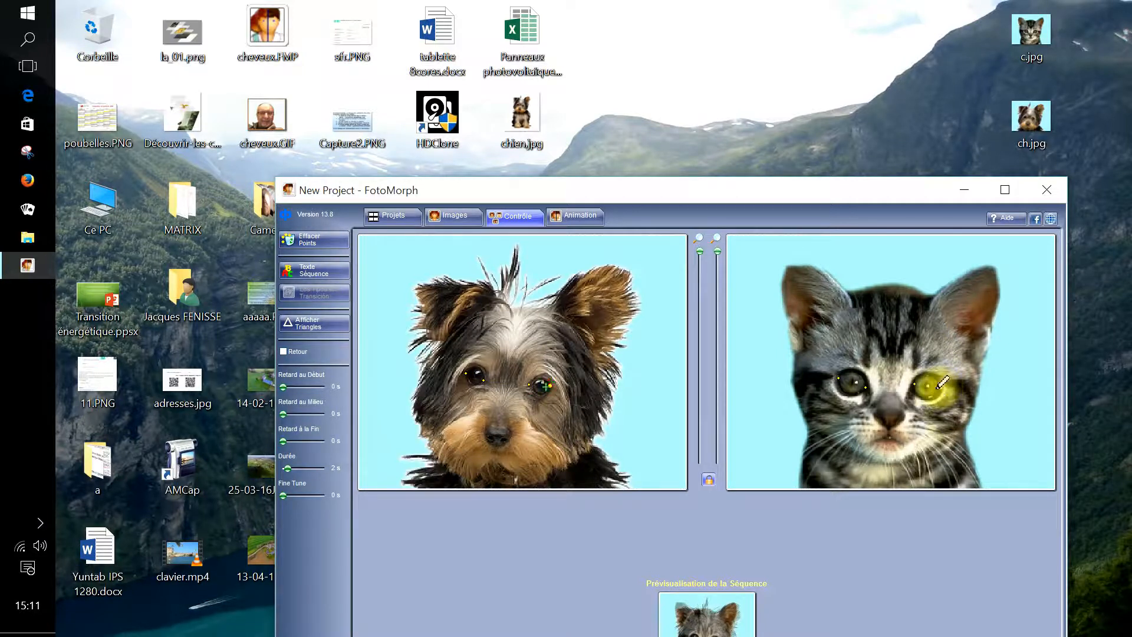
Step: Place matching control points on the top of the head and on both ear tips of the dog and cat
{"action": "left_click", "coordinate": [520, 308]}
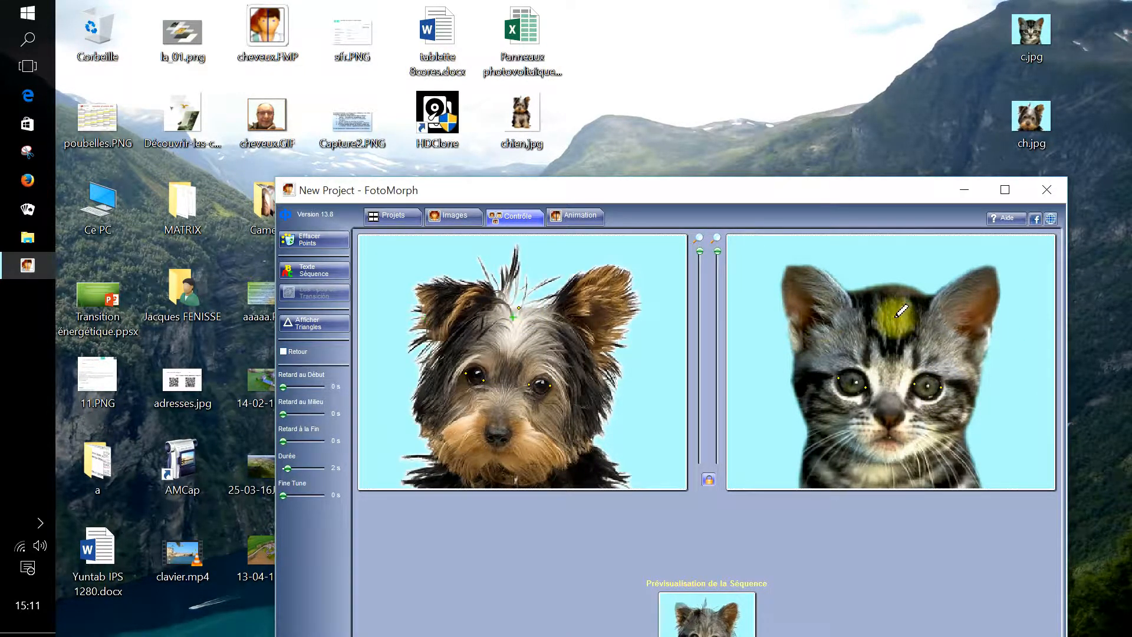
{"action": "left_click_drag", "start_coordinate": [901, 307], "coordinate": [892, 287]}
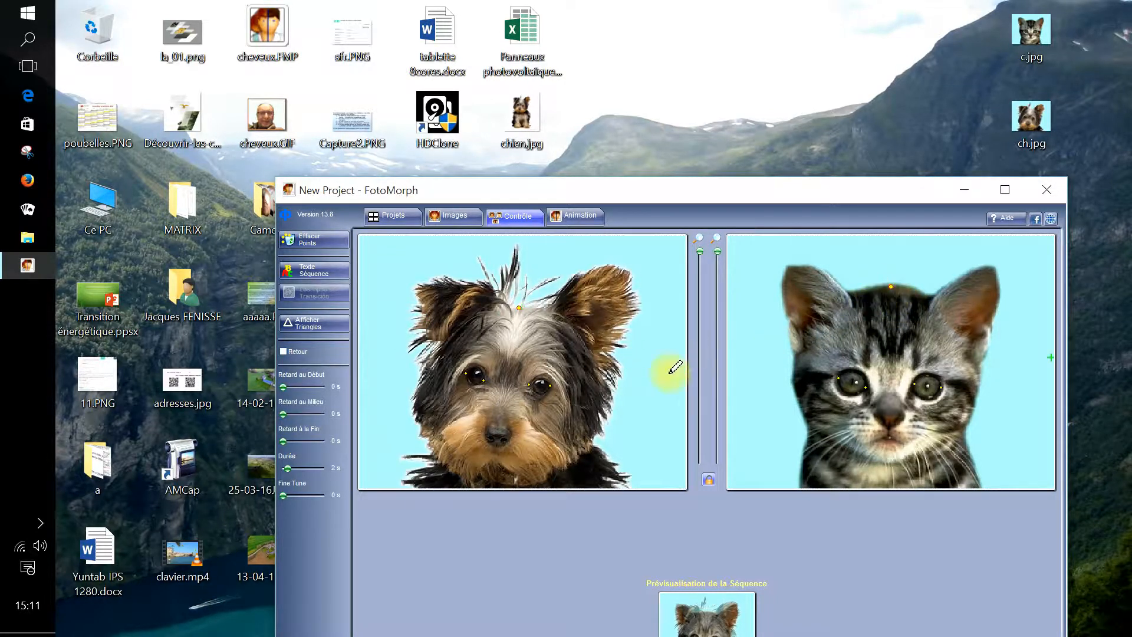
{"action": "left_click", "coordinate": [629, 271]}
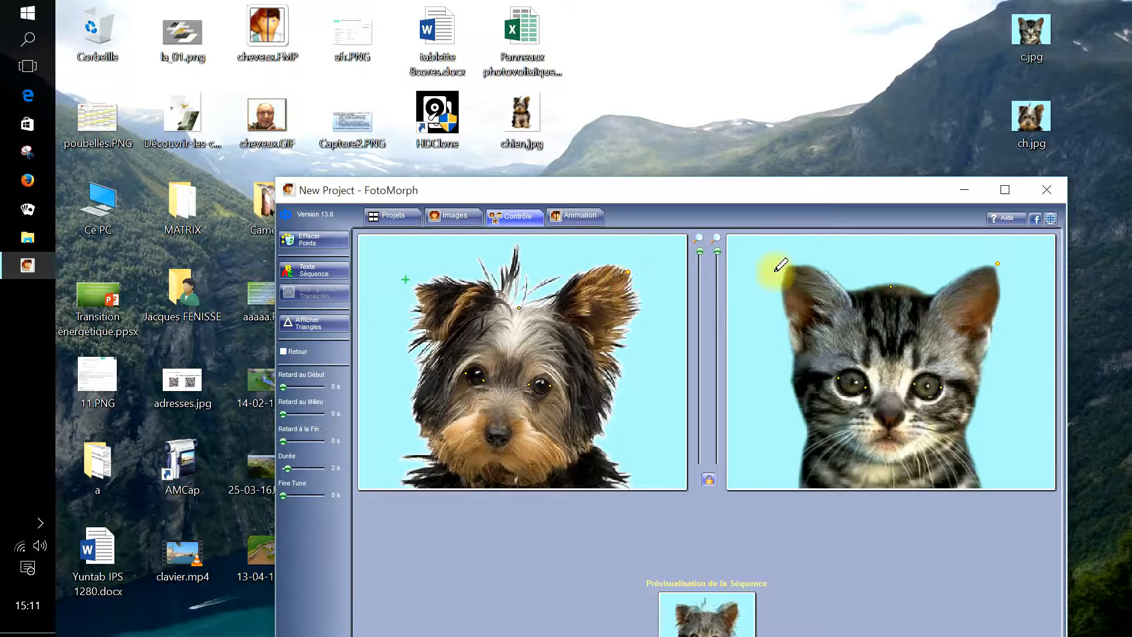
{"action": "right_click", "coordinate": [992, 269]}
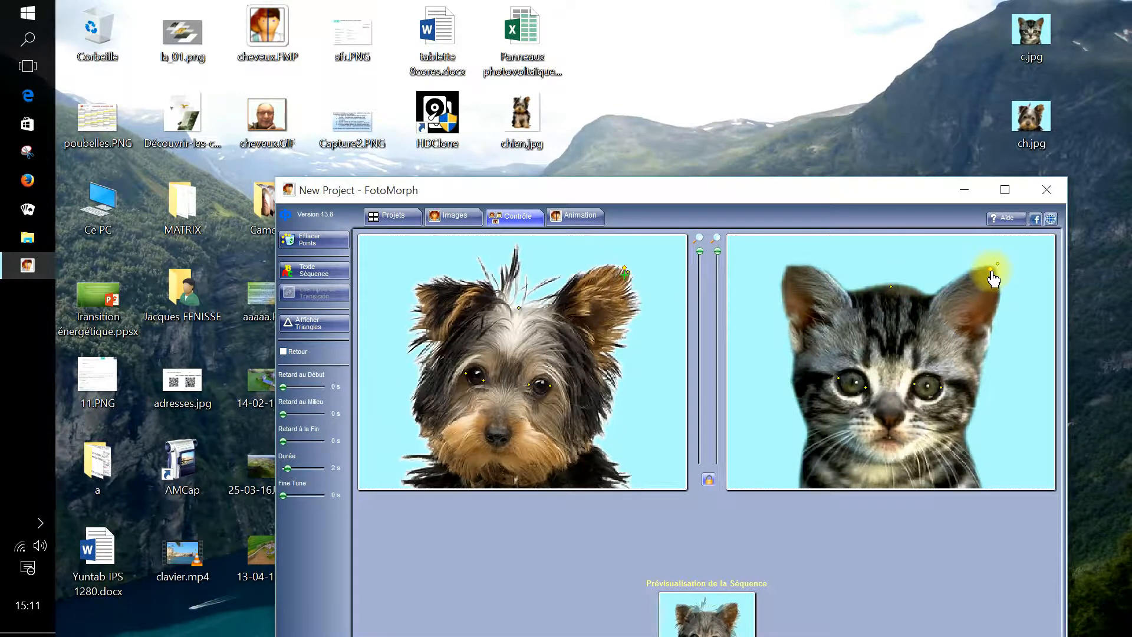
{"action": "left_click_drag", "start_coordinate": [998, 265], "coordinate": [993, 272]}
{"action": "left_click", "coordinate": [418, 288]}
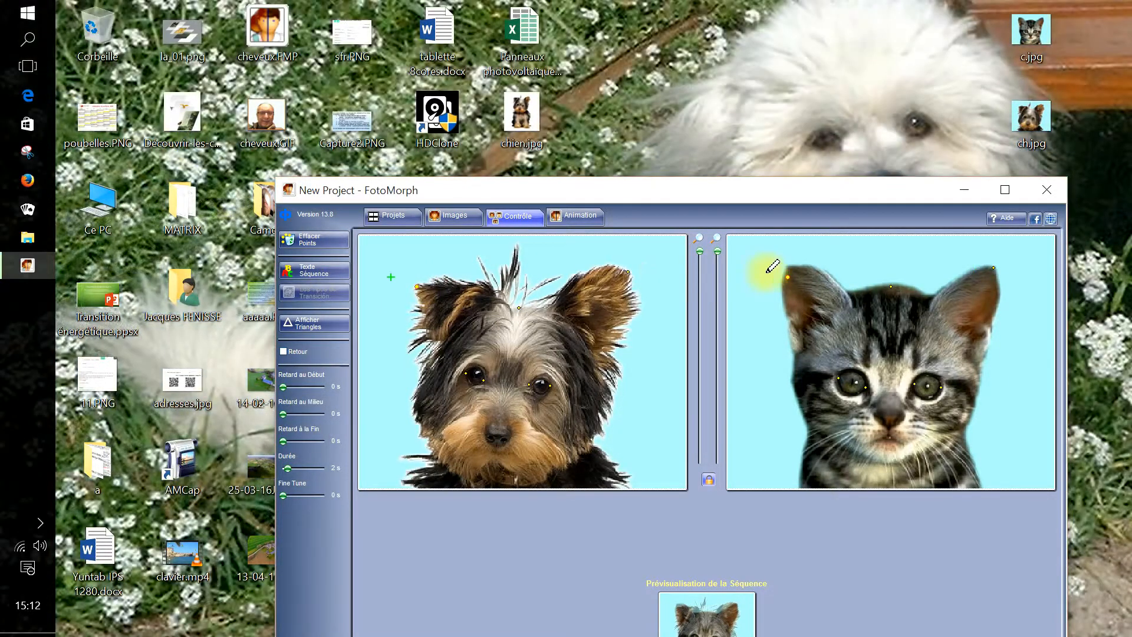
{"action": "left_click_drag", "start_coordinate": [789, 278], "coordinate": [788, 267]}
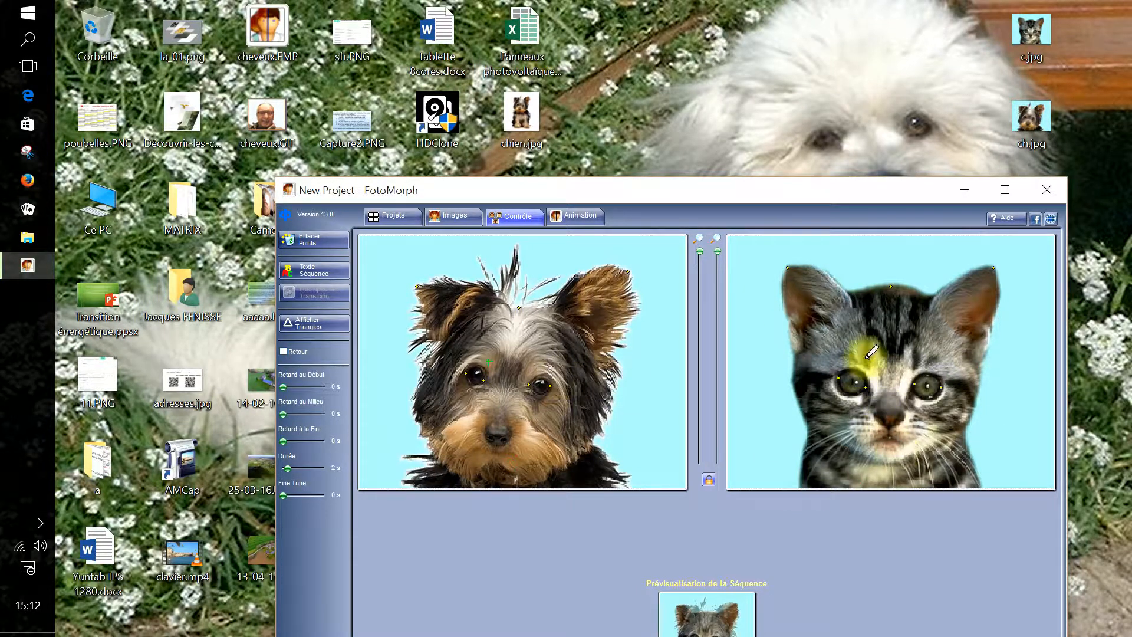
Step: Place matching control points at the inner and outer bases of both ears on the dog and cat
{"action": "left_click", "coordinate": [850, 290]}
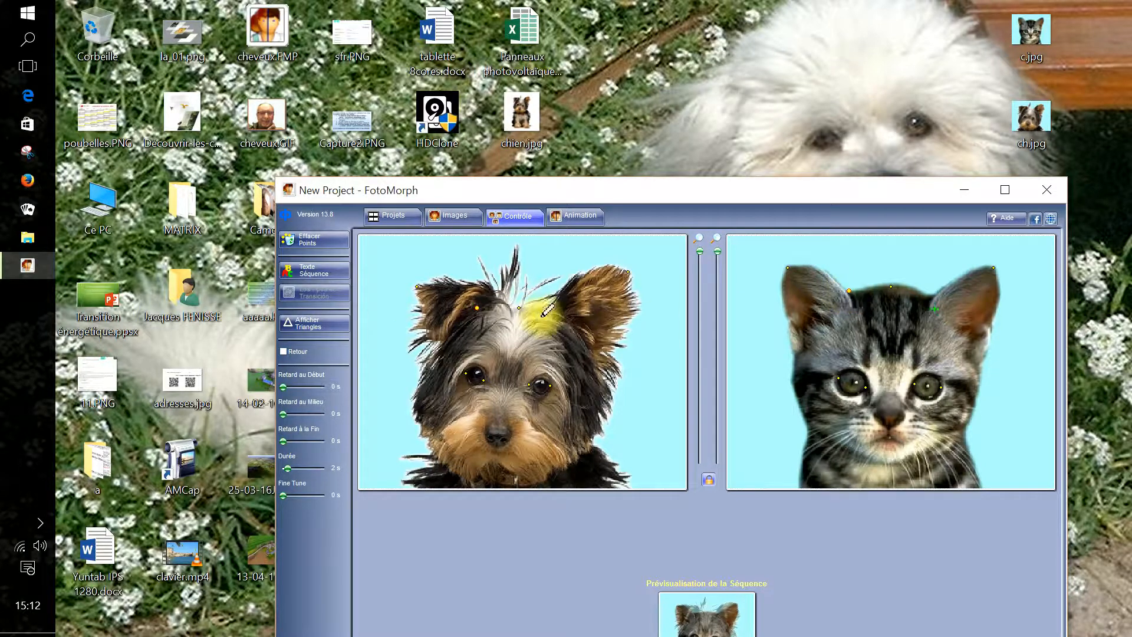
{"action": "left_click_drag", "start_coordinate": [479, 311], "coordinate": [497, 302]}
{"action": "left_click", "coordinate": [927, 298]}
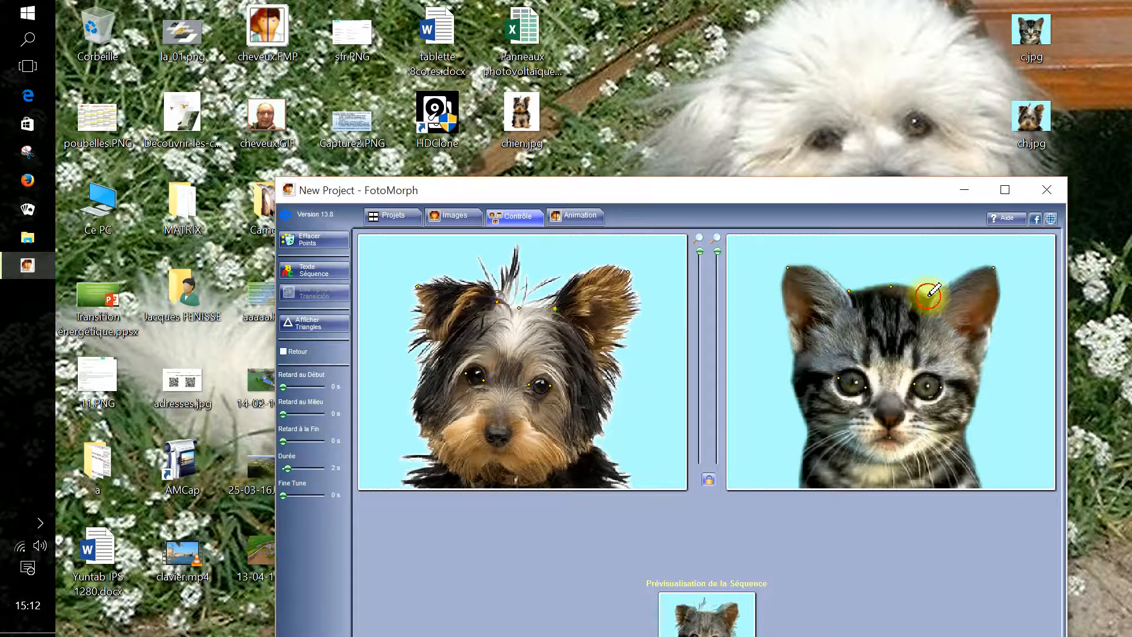
{"action": "left_click", "coordinate": [543, 306]}
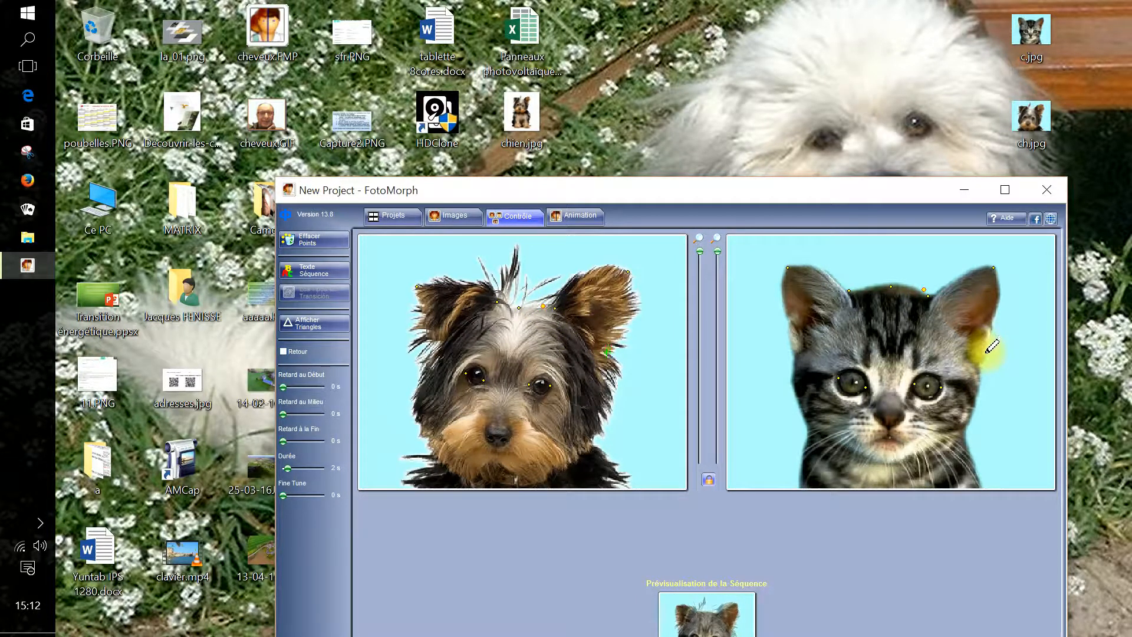
{"action": "left_click", "coordinate": [432, 347]}
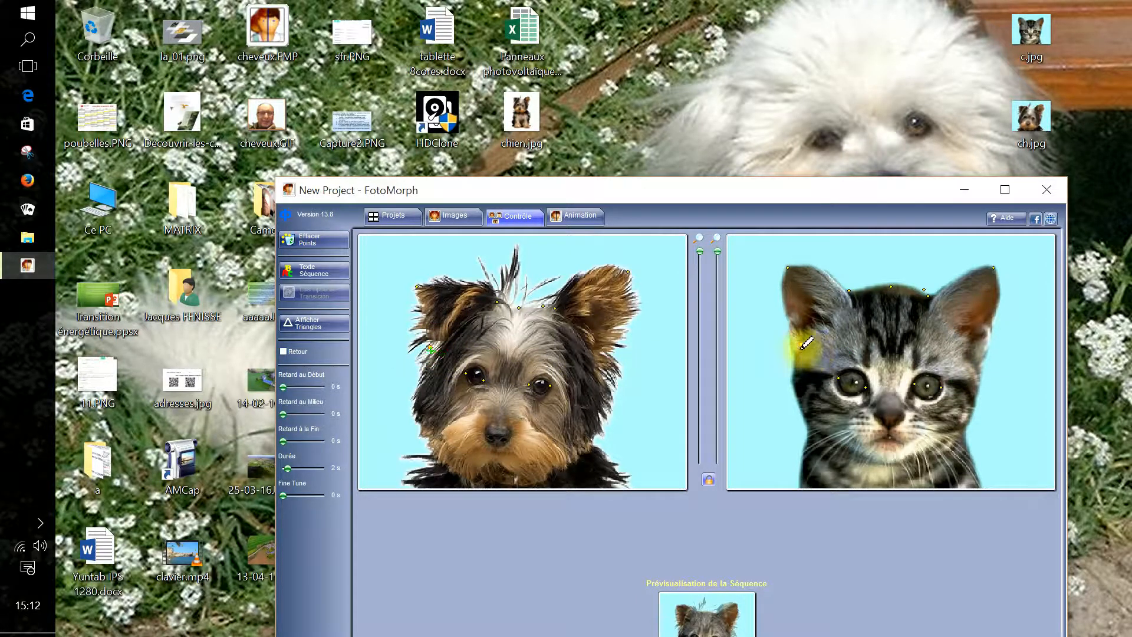
{"action": "left_click", "coordinate": [798, 348]}
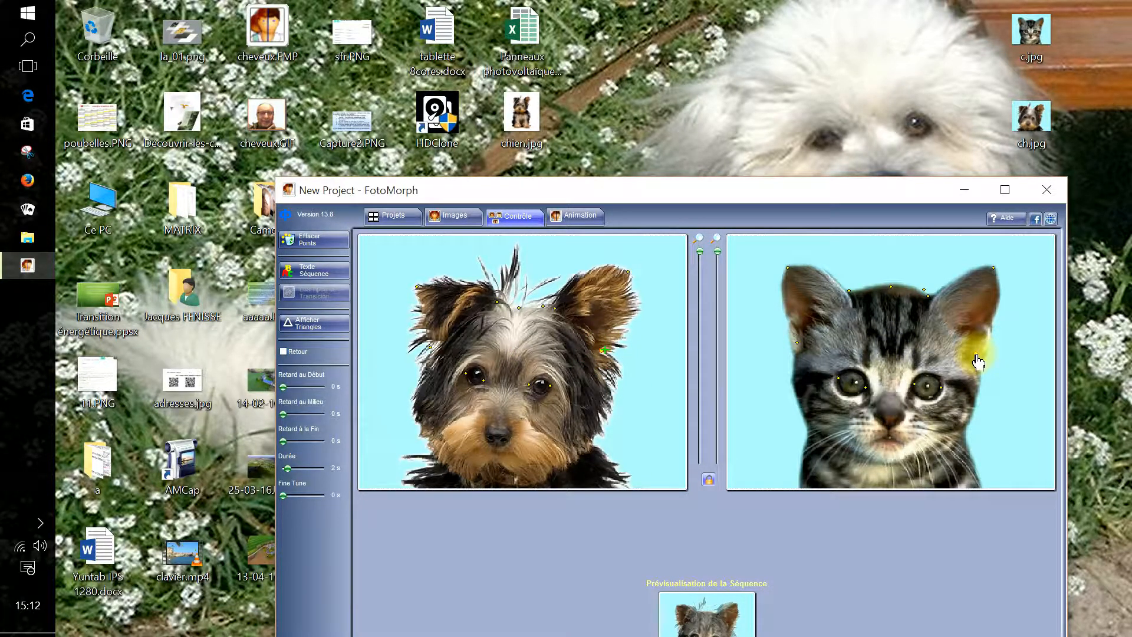
Step: Place matching control points at the center and sides of the nose on the dog and cat
{"action": "left_click", "coordinate": [498, 437]}
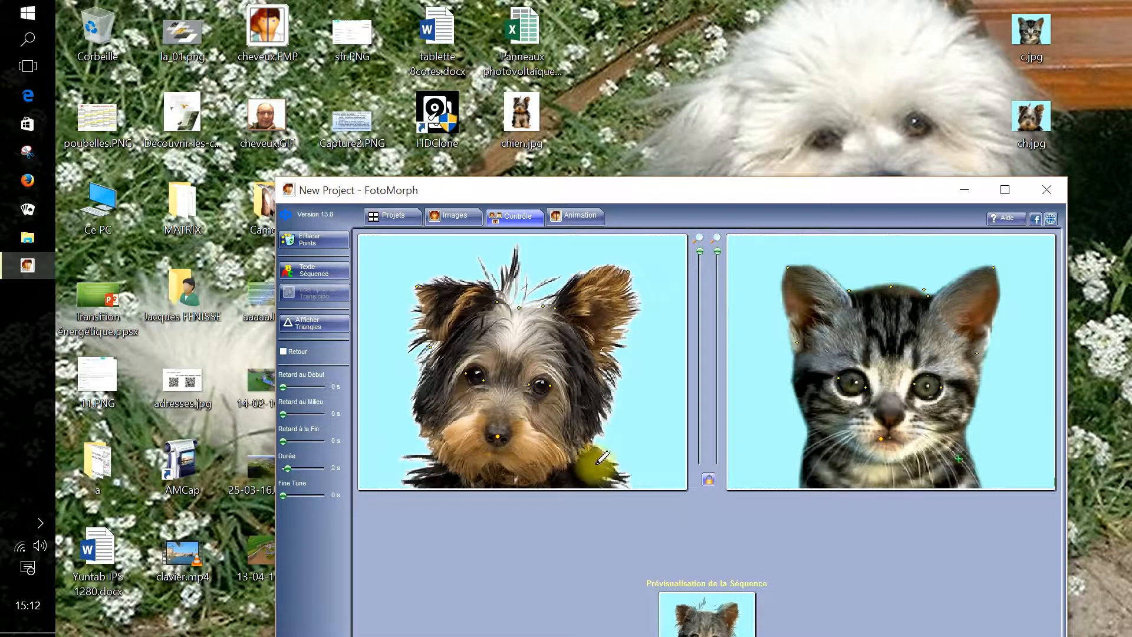
{"action": "left_click", "coordinate": [883, 443]}
{"action": "left_click_drag", "start_coordinate": [882, 448], "coordinate": [893, 420]}
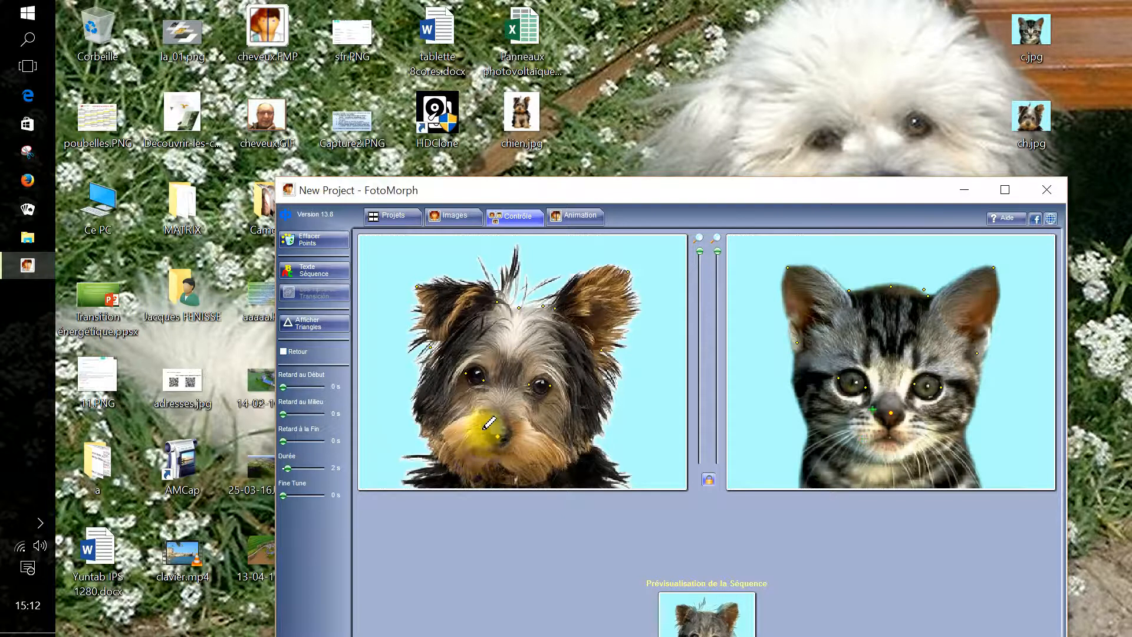
{"action": "left_click", "coordinate": [485, 433]}
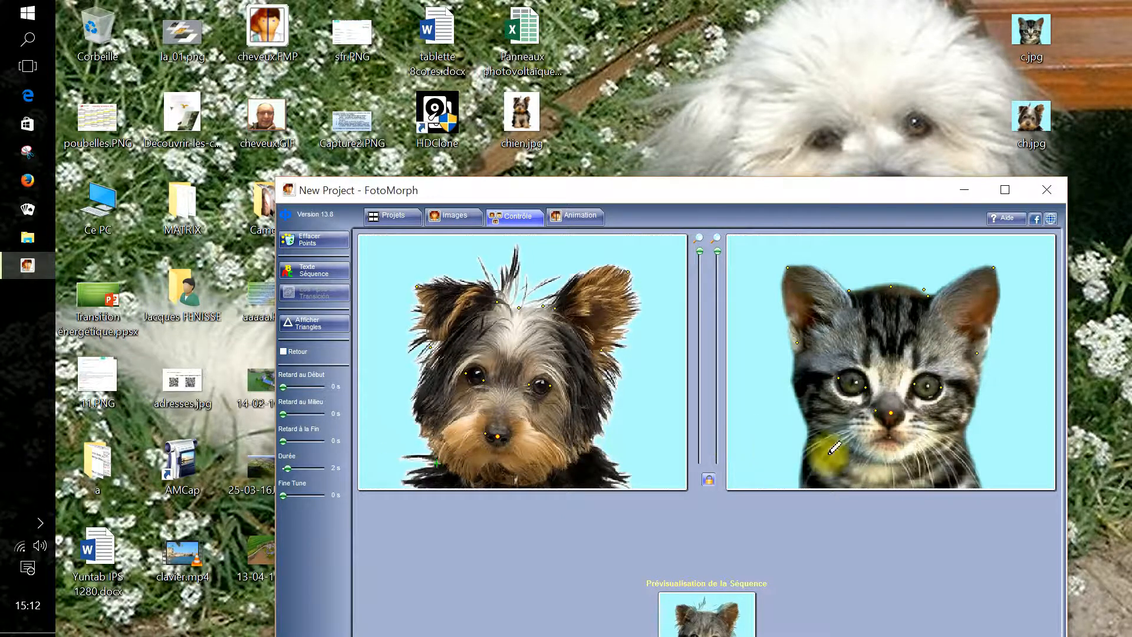
{"action": "left_click", "coordinate": [876, 414]}
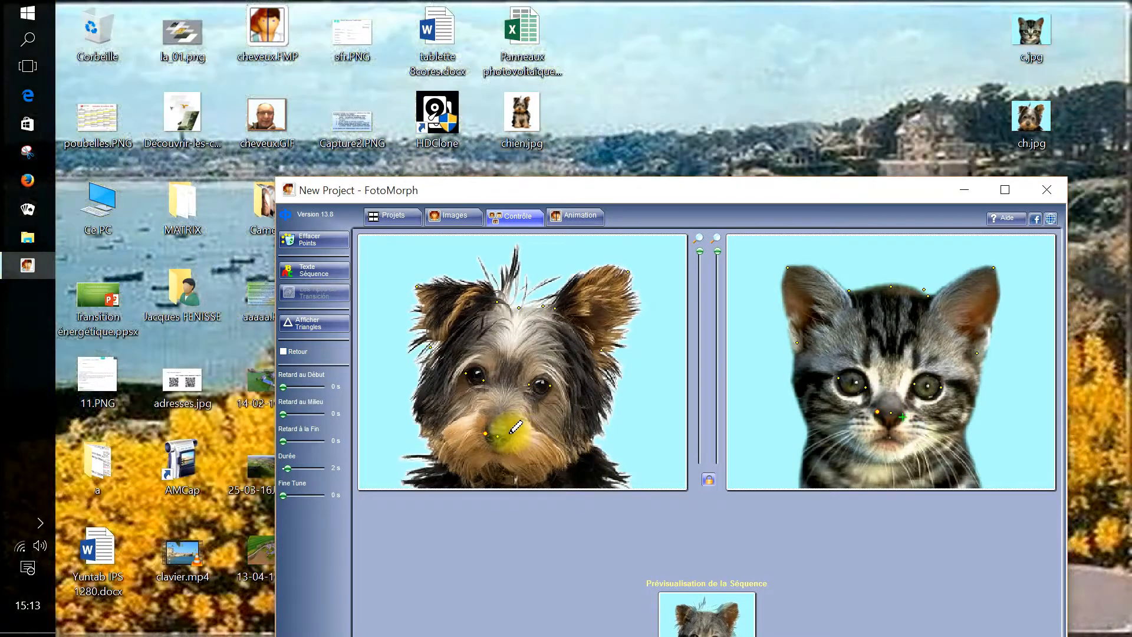
{"action": "left_click", "coordinate": [511, 431]}
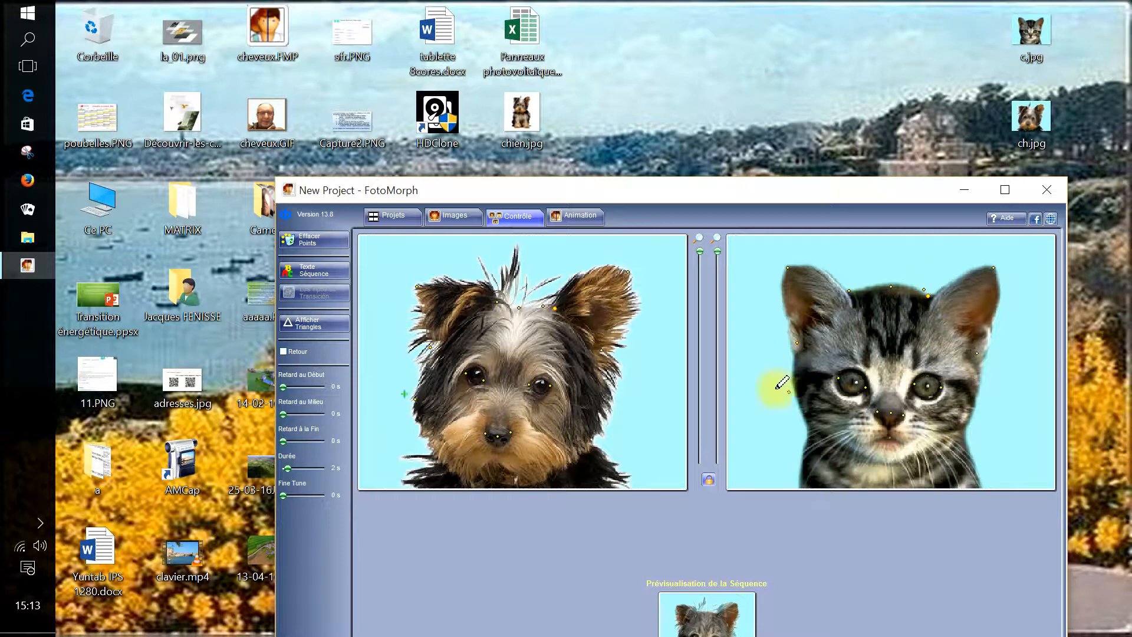
Step: Place matching control points along both cheeks and both sides of the jaw on the dog and cat
{"action": "left_click_drag", "start_coordinate": [788, 391], "coordinate": [793, 390]}
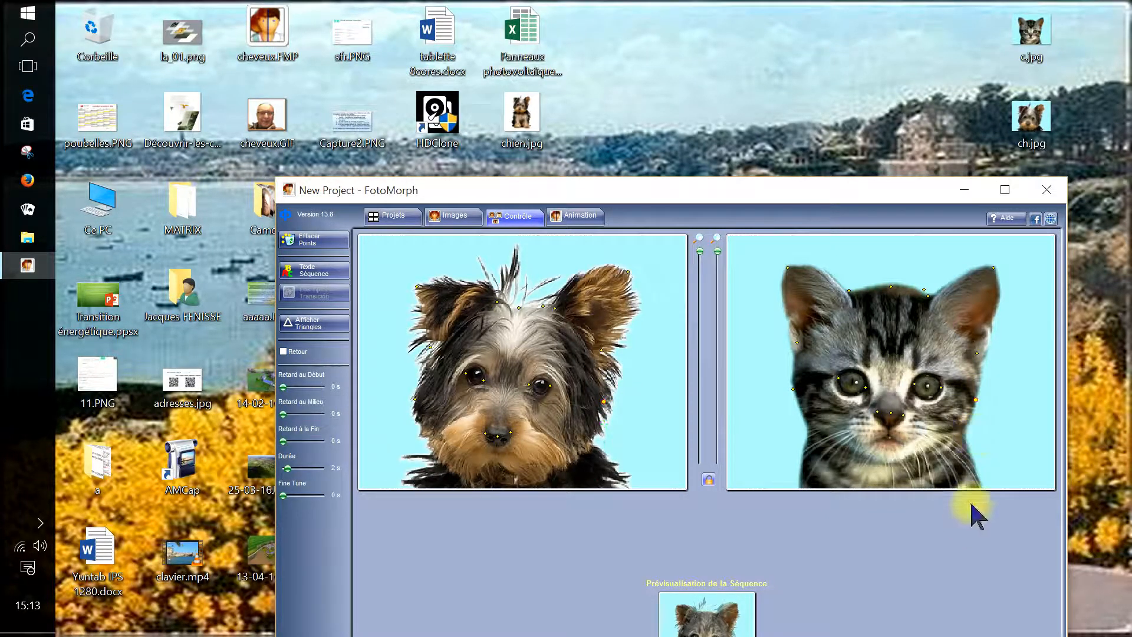
{"action": "left_click", "coordinate": [813, 452]}
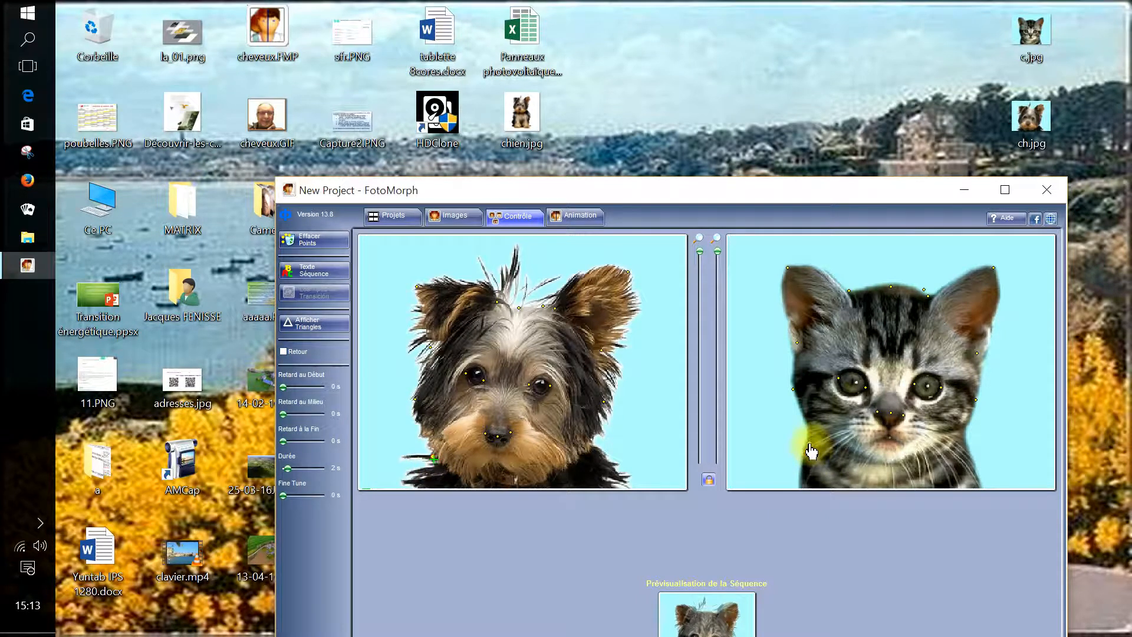
{"action": "left_click", "coordinate": [590, 447]}
{"action": "mouse_move", "coordinate": [974, 444]}
{"action": "left_mouse_down"}
{"action": "mouse_move", "coordinate": [965, 450]}
{"action": "mouse_move", "coordinate": [964, 435]}
{"action": "left_mouse_up"}
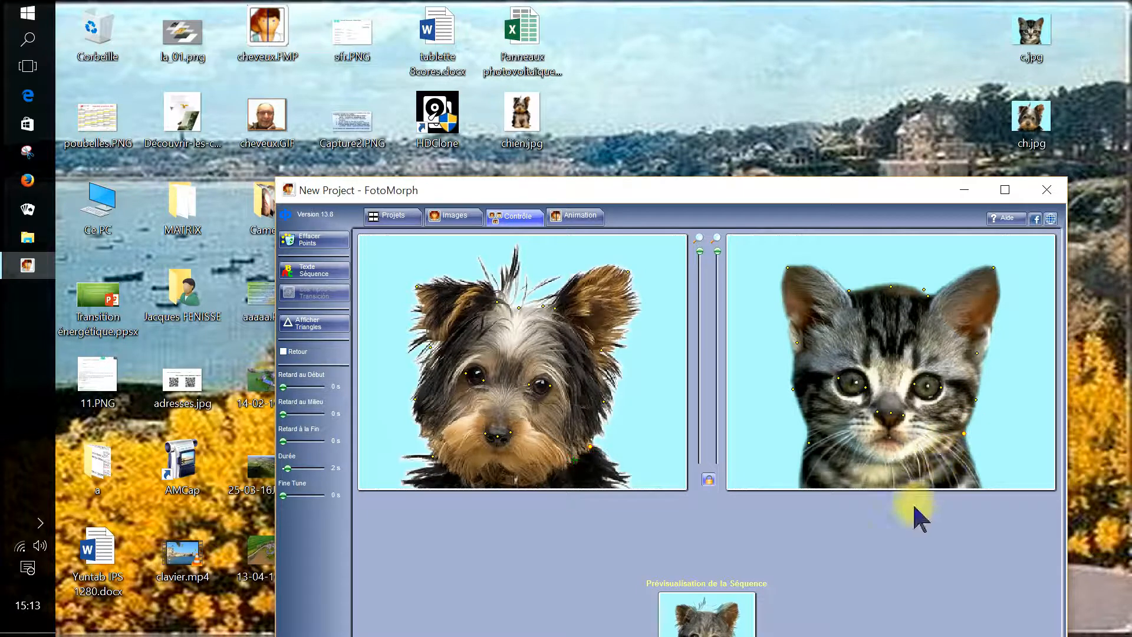
Step: Place matching control points on the mouth, the chin and both sides of the lower jaw on the dog and cat
{"action": "left_click", "coordinate": [502, 463]}
{"action": "left_click_drag", "start_coordinate": [503, 463], "coordinate": [496, 449]}
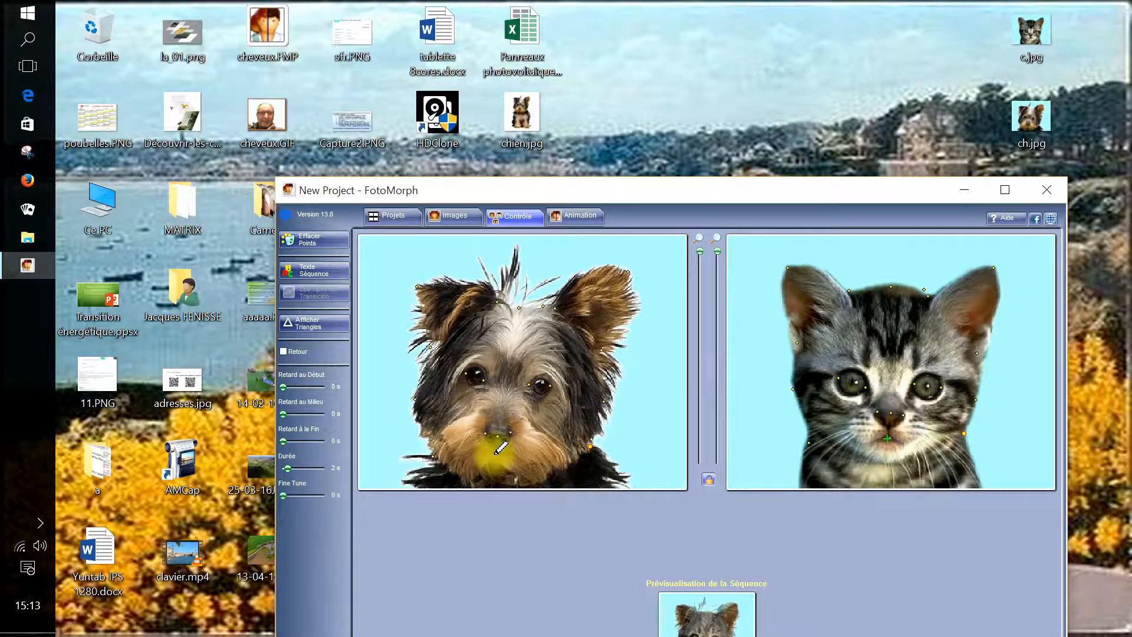
{"action": "left_click", "coordinate": [495, 454]}
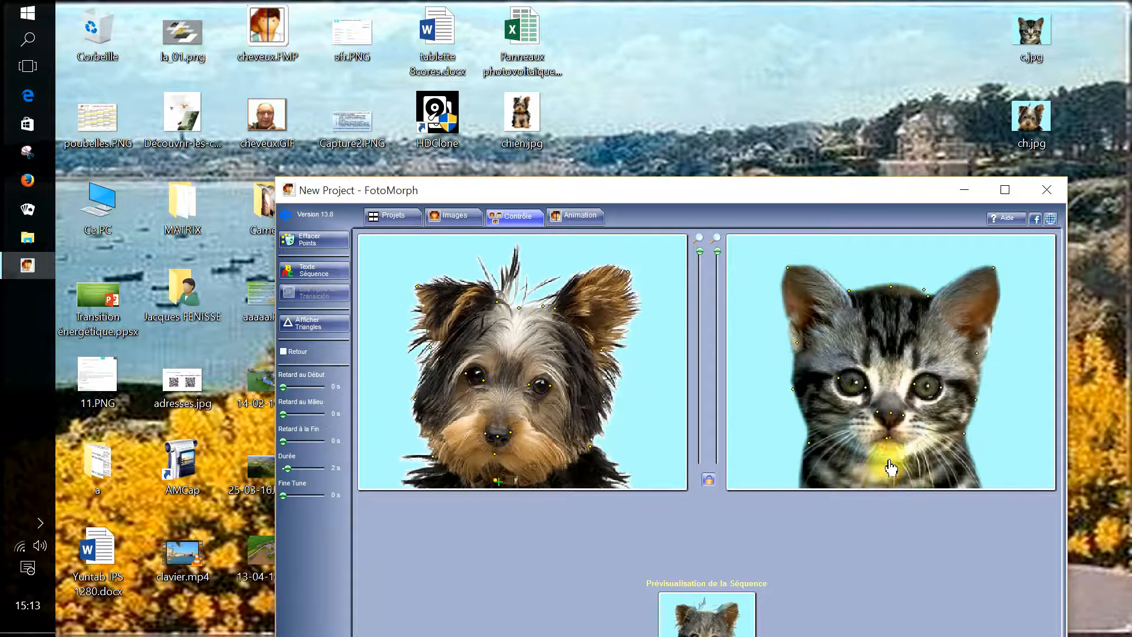
{"action": "left_click", "coordinate": [559, 468]}
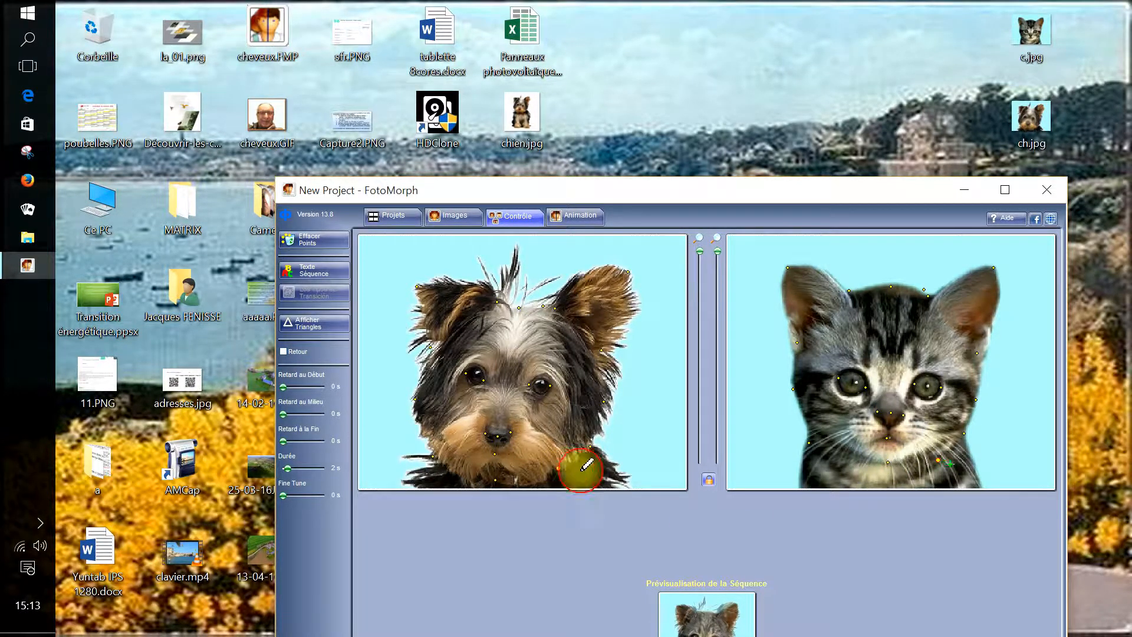
{"action": "left_click", "coordinate": [938, 460]}
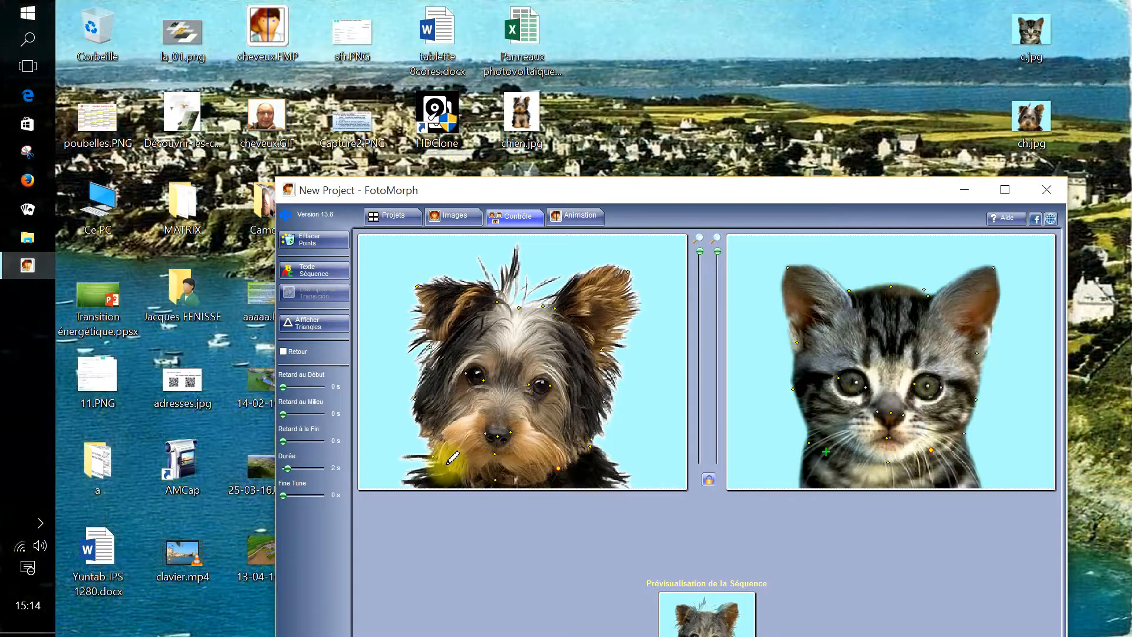
{"action": "left_click", "coordinate": [446, 463]}
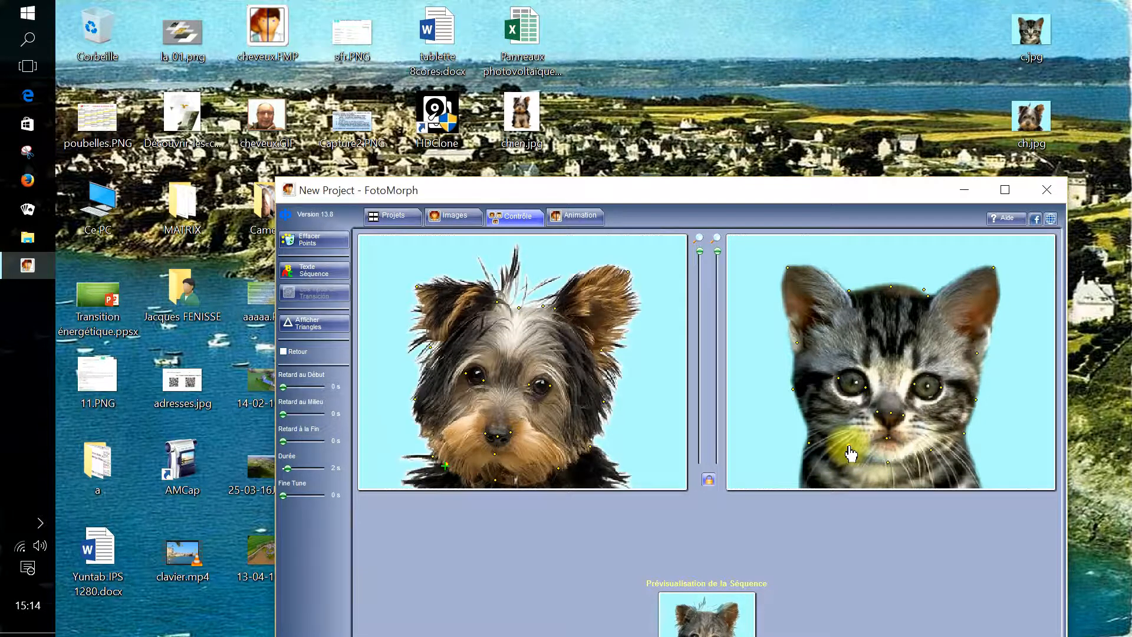
{"action": "left_click", "coordinate": [848, 447]}
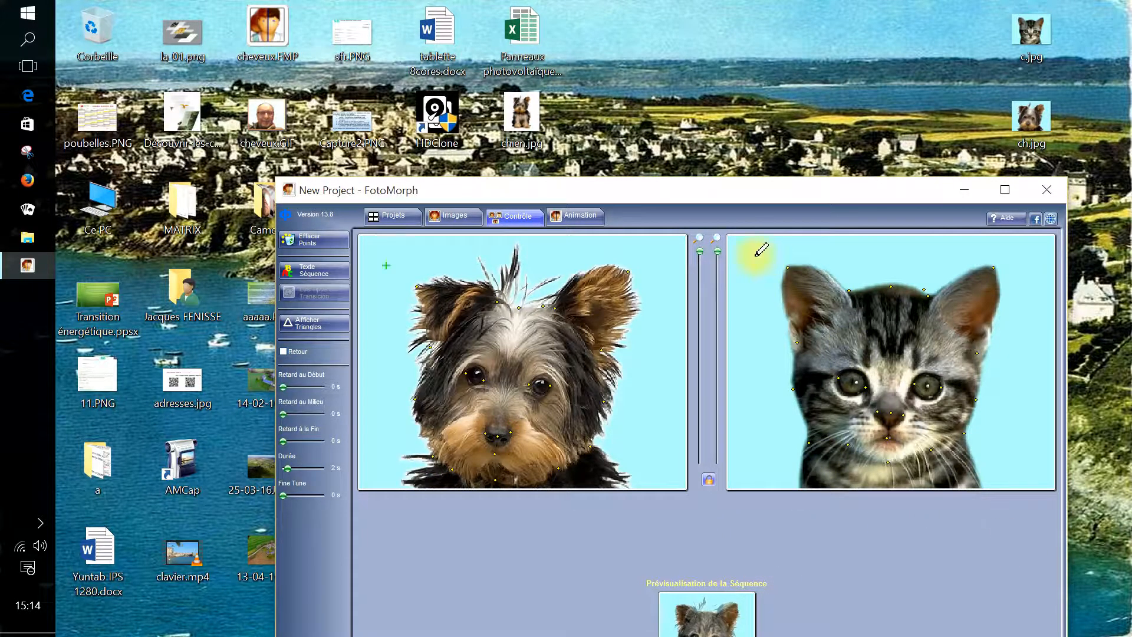
Step: Move the project window up until the sequence preview is fully in view, and play the morph preview
{"action": "left_click_drag", "start_coordinate": [711, 190], "coordinate": [646, 40]}
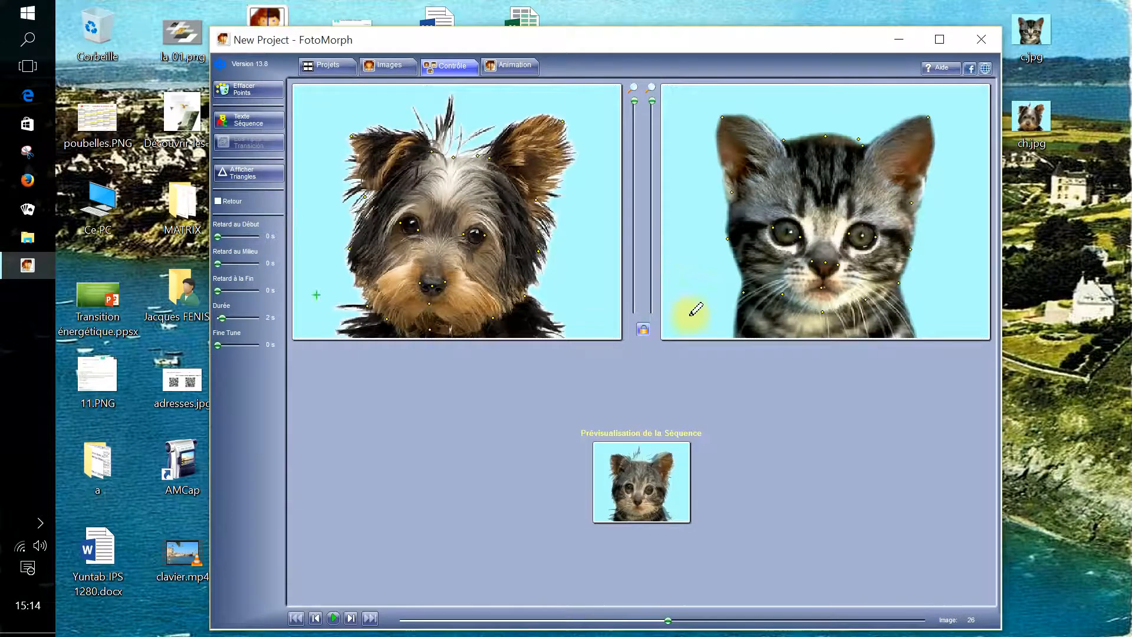
{"action": "left_click", "coordinate": [334, 618]}
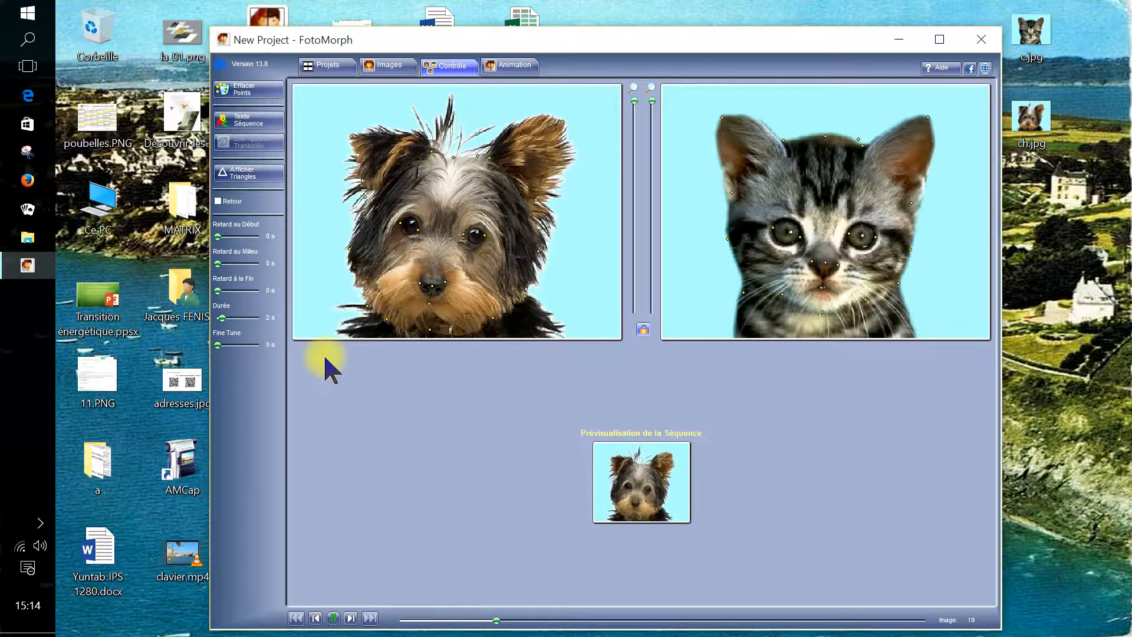
{"action": "left_click", "coordinate": [334, 618]}
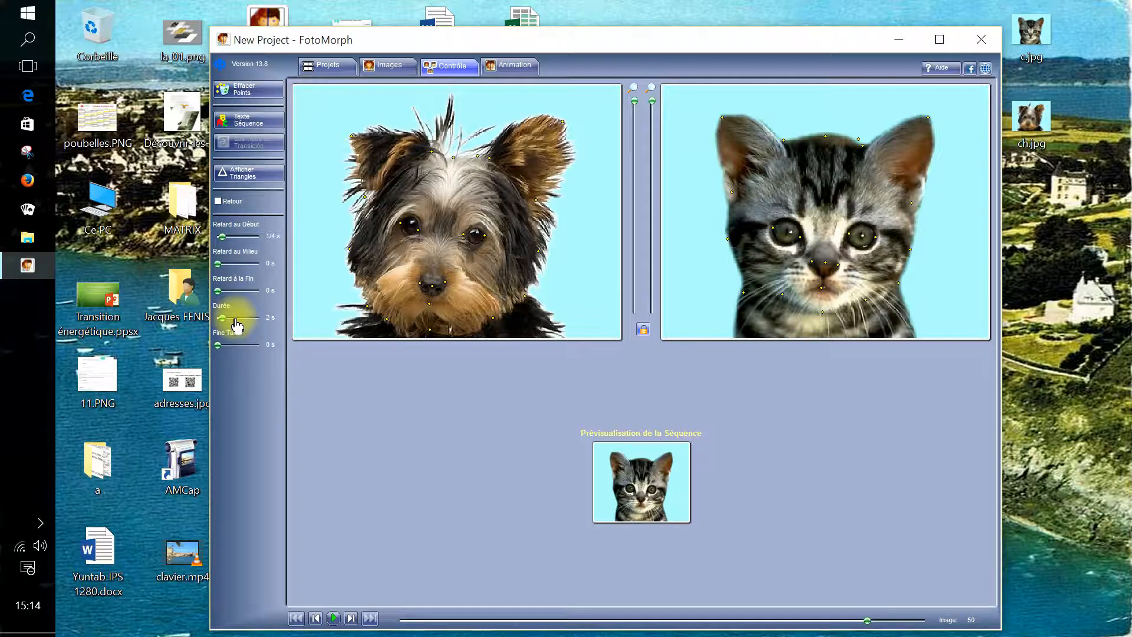
Step: Set the sequence duration to 4 s and the end delay to 1 s, and play the preview with this timing
{"action": "left_click_drag", "start_coordinate": [236, 325], "coordinate": [233, 319]}
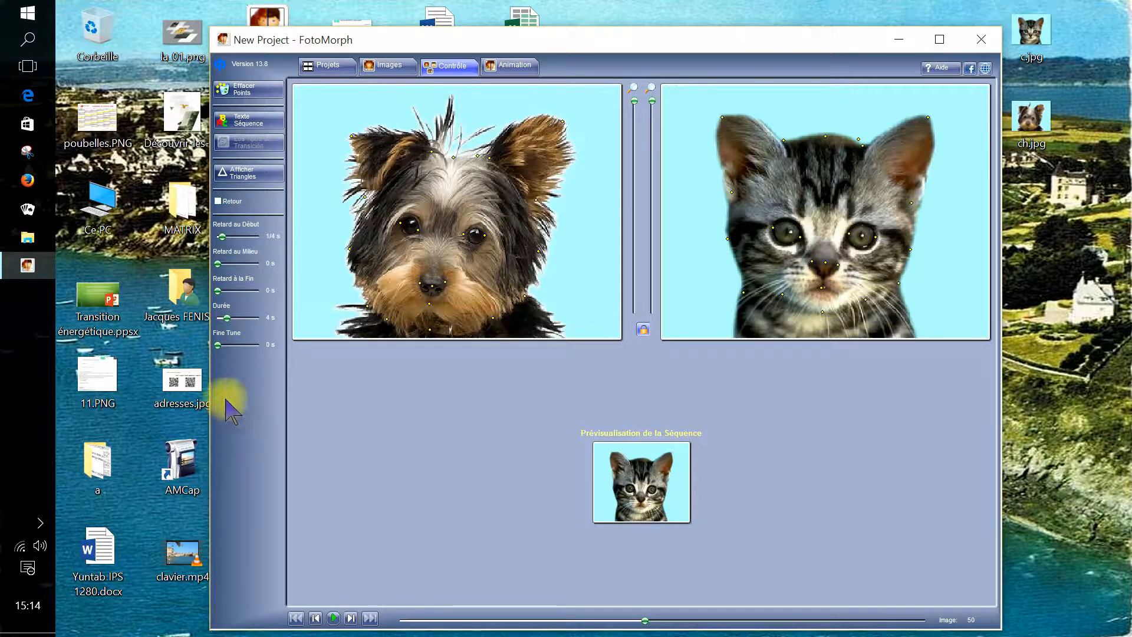
{"action": "left_click", "coordinate": [239, 291]}
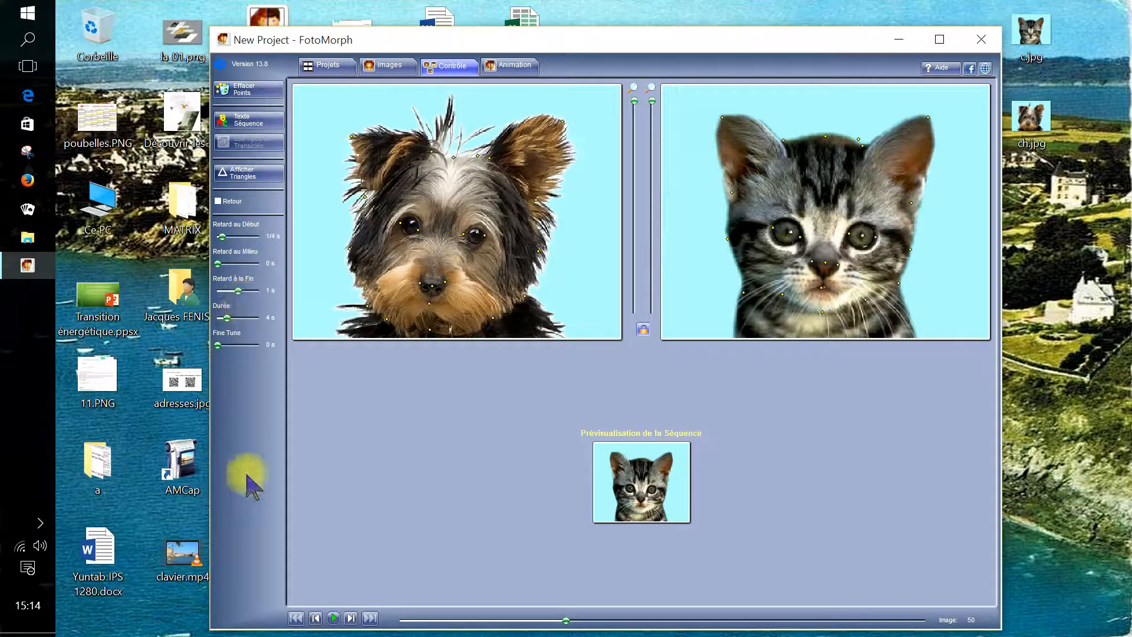
{"action": "left_click", "coordinate": [330, 620]}
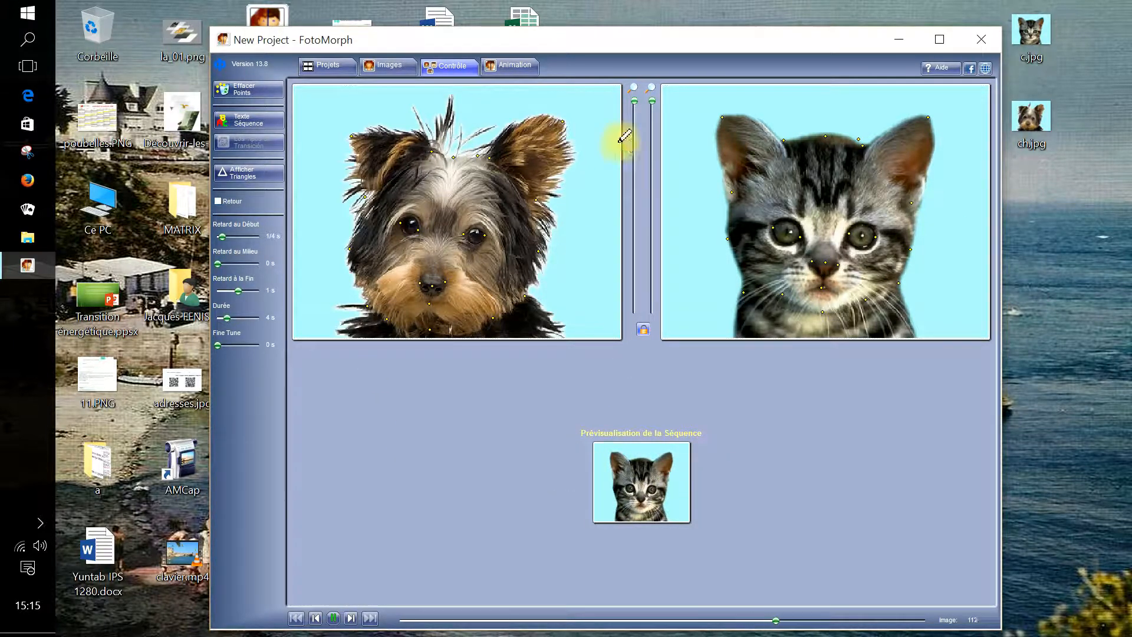
Step: Export the animation as an animated GIF with high quality (local palettes)
{"action": "left_click", "coordinate": [513, 69]}
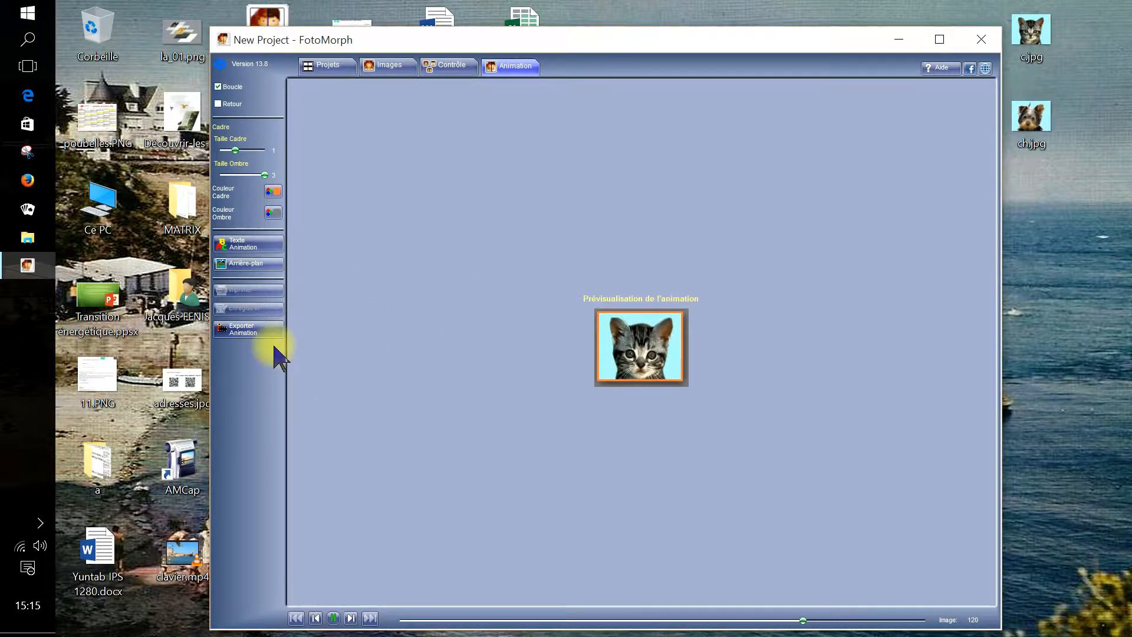
{"action": "left_click", "coordinate": [248, 334]}
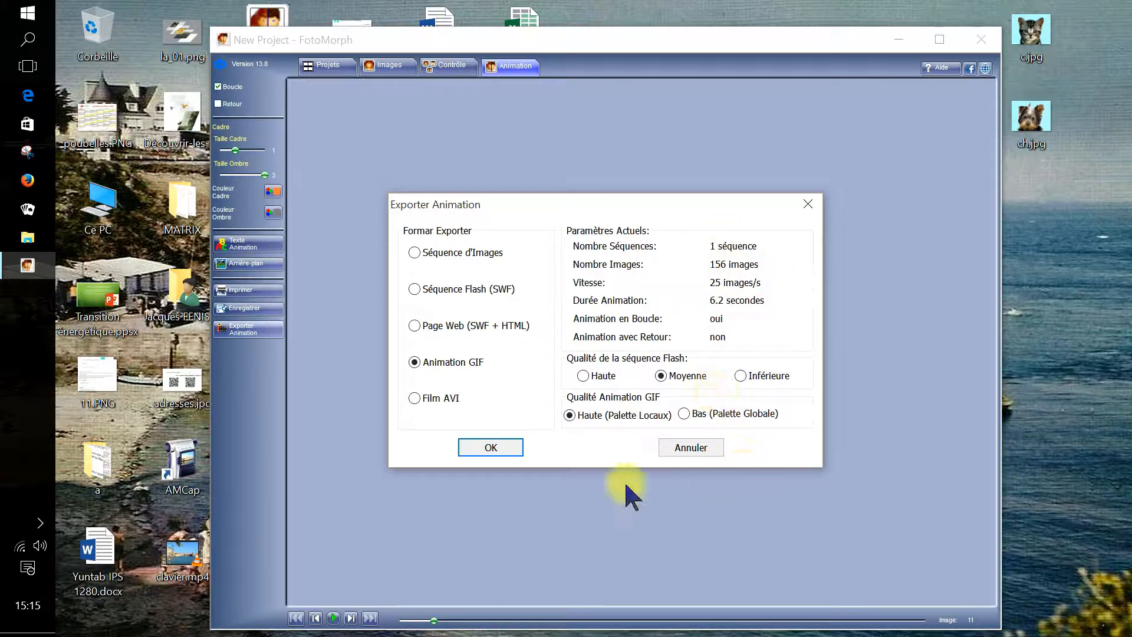
{"action": "left_click", "coordinate": [489, 449]}
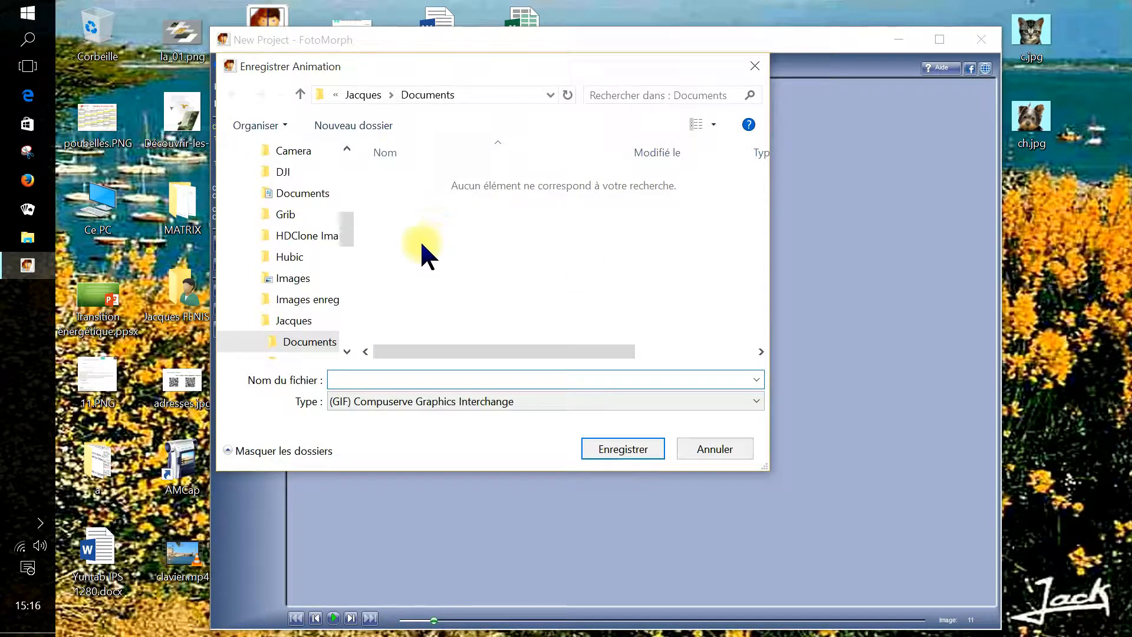
Step: Save the exported GIF on the desktop (Bureau) under the file name esai
{"action": "left_click_drag", "start_coordinate": [346, 224], "coordinate": [348, 153]}
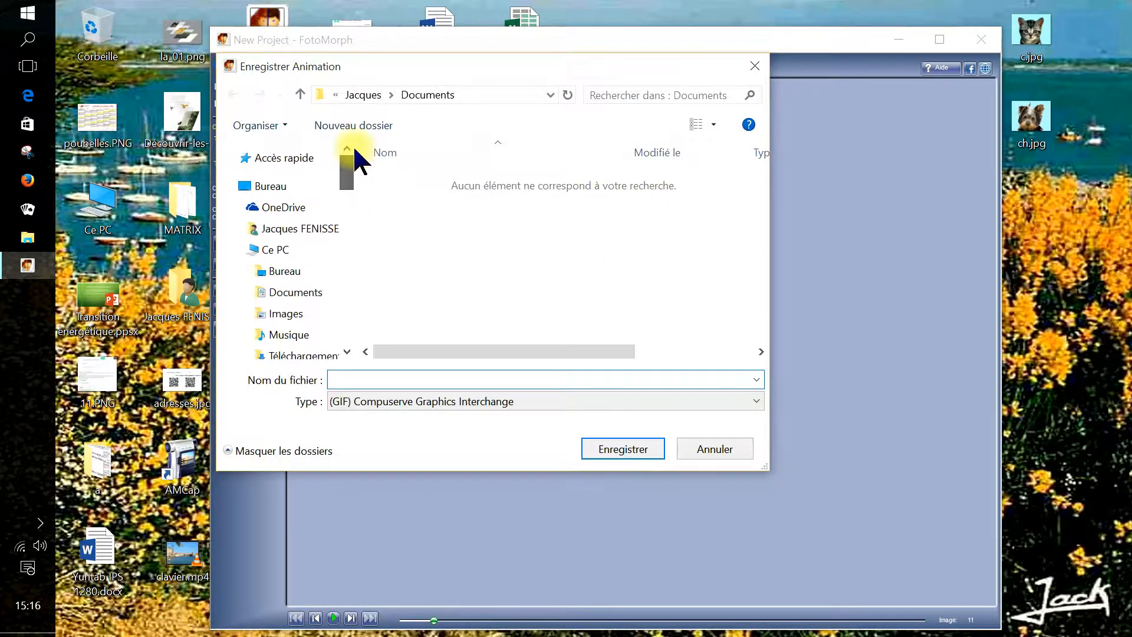
{"action": "left_click", "coordinate": [286, 272]}
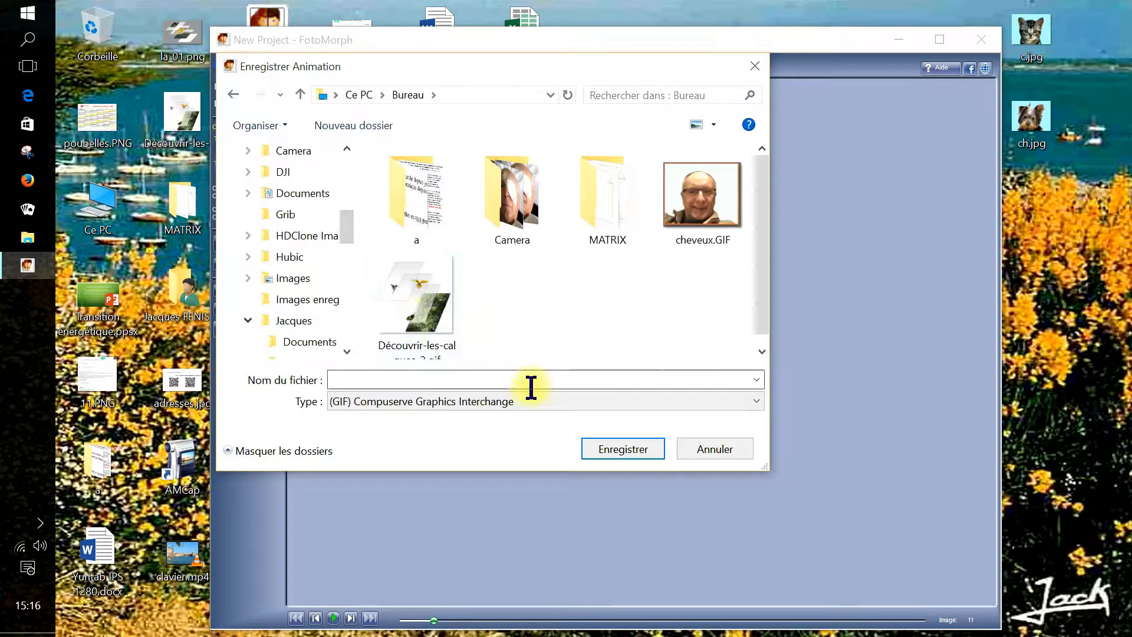
{"action": "left_click", "coordinate": [355, 382]}
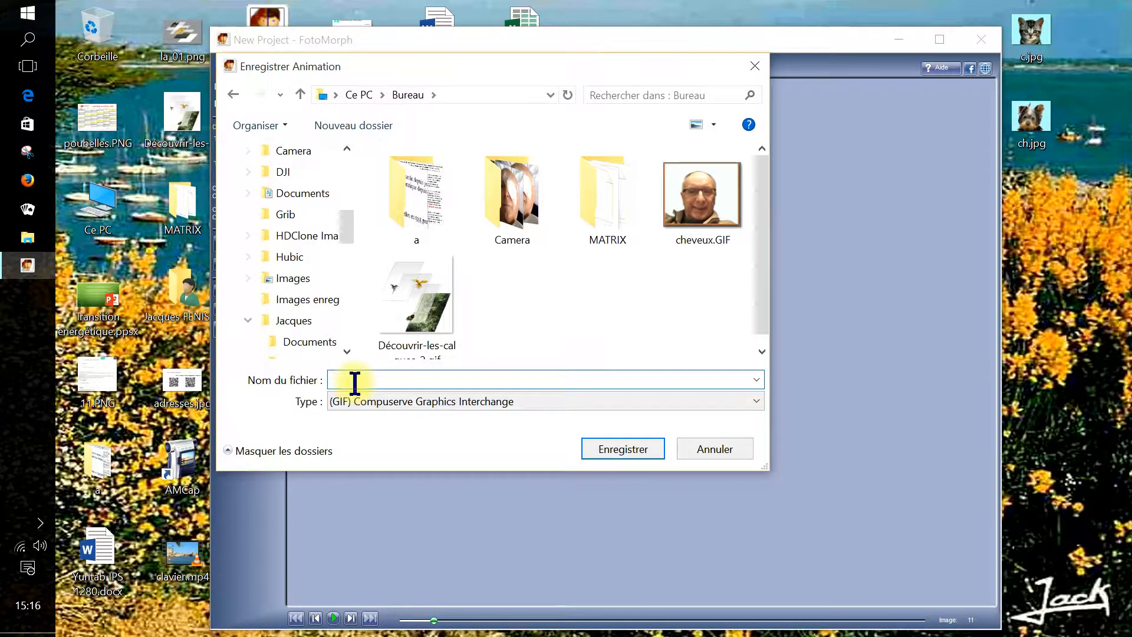
{"action": "type", "text": "esai"}
{"action": "left_click", "coordinate": [610, 460]}
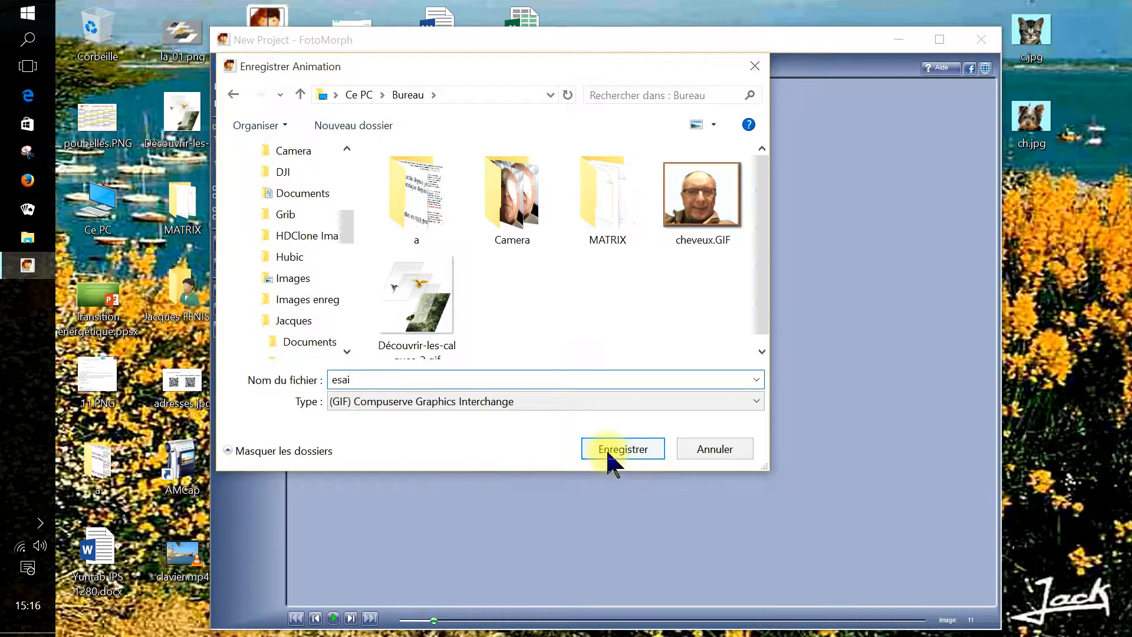
{"action": "left_click", "coordinate": [607, 448]}
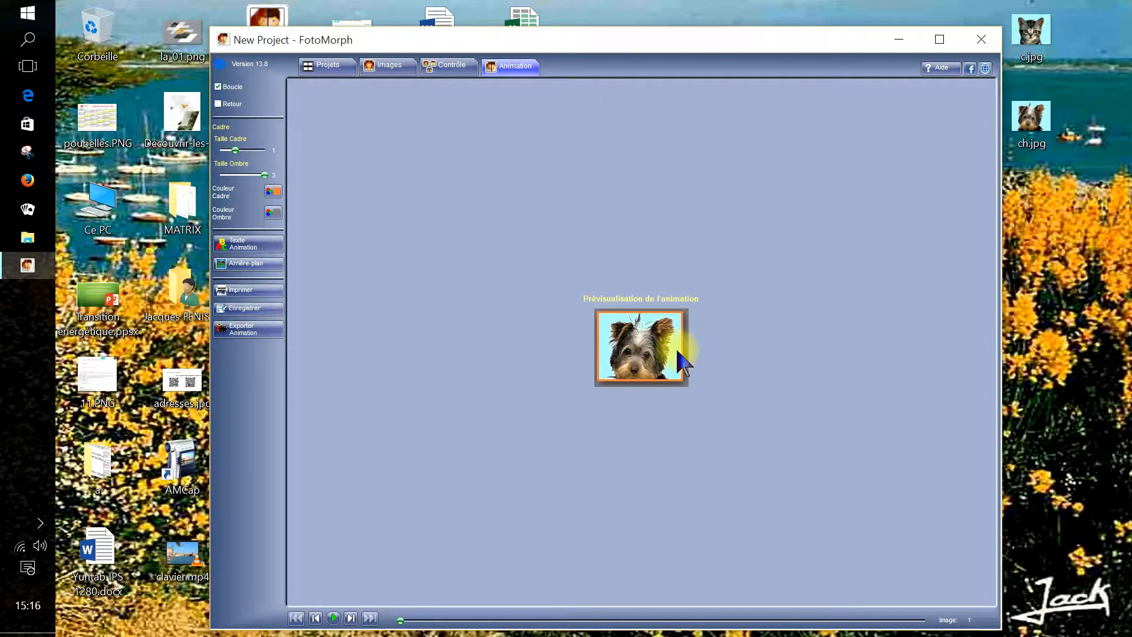
Step: Close FotoMorph, view the exported esai.GIF from the desktop, and leave the viewer
{"action": "left_click", "coordinate": [987, 41]}
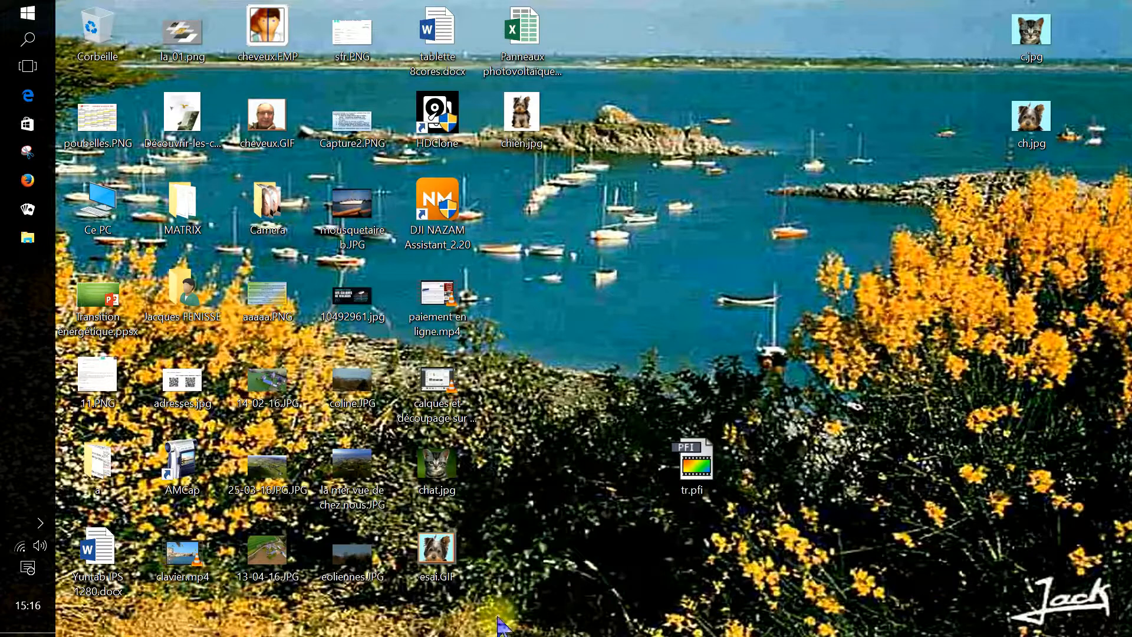
{"action": "double_click", "coordinate": [441, 555]}
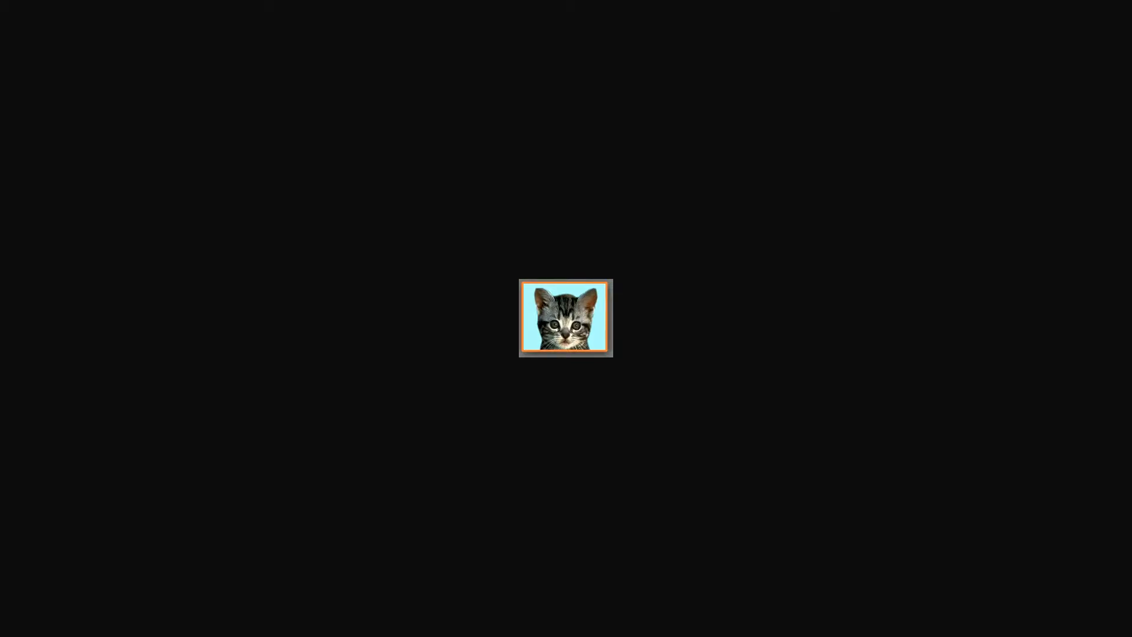
{"action": "key", "text": "Escape"}
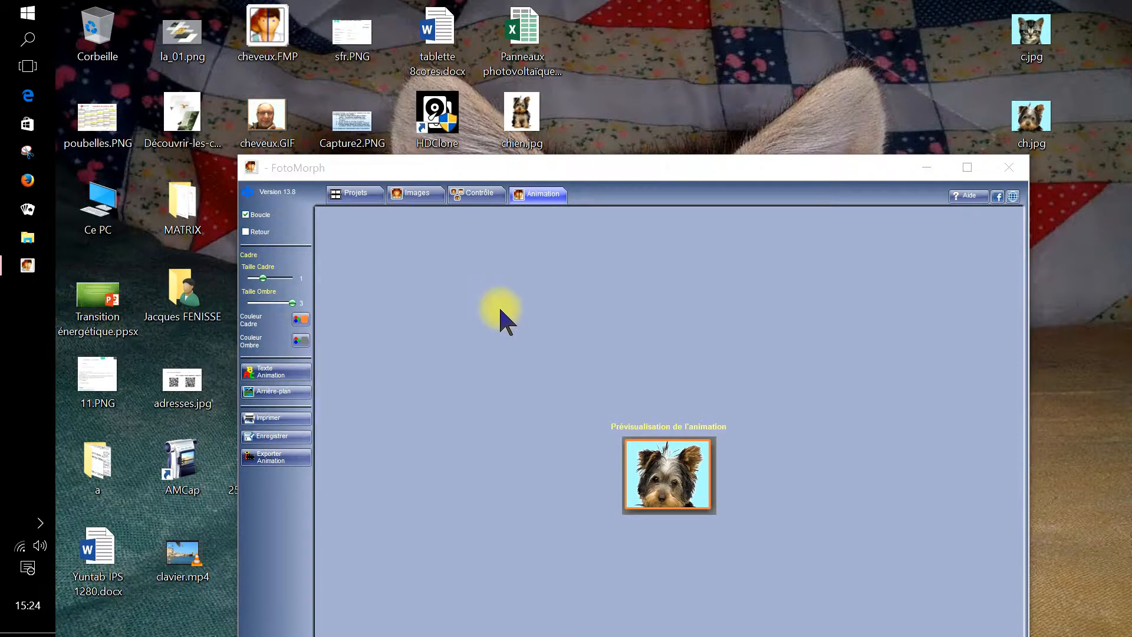
Step: Review the dog-to-cat sequence in the project, and open the animation export options
{"action": "left_click", "coordinate": [346, 193]}
{"action": "left_click", "coordinate": [370, 275]}
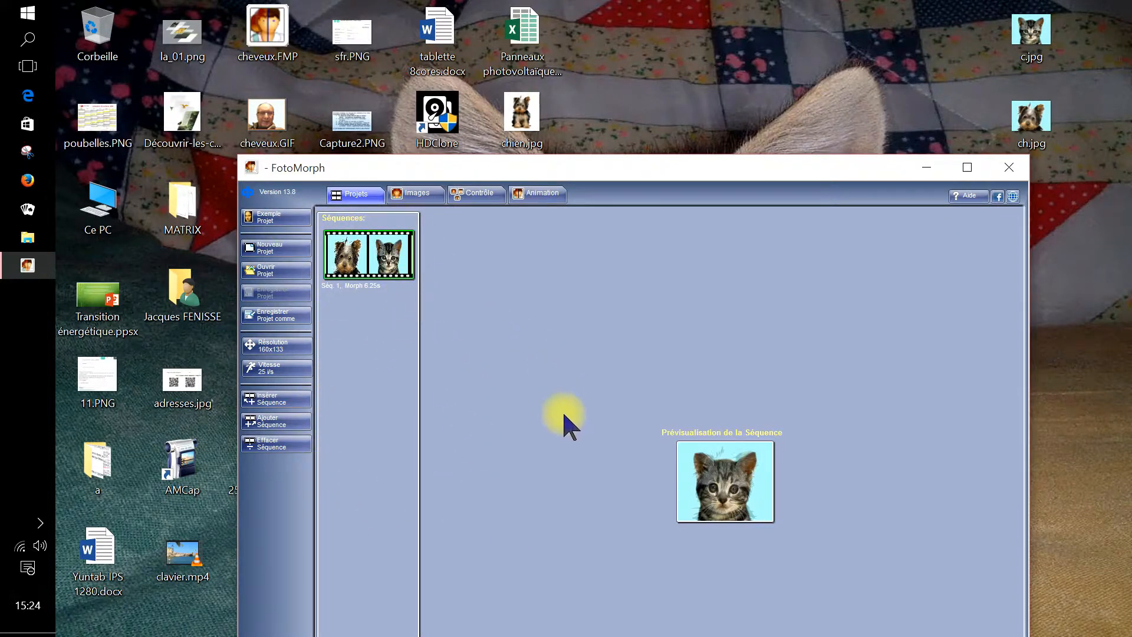
{"action": "left_click", "coordinate": [288, 446]}
{"action": "left_click", "coordinate": [552, 195]}
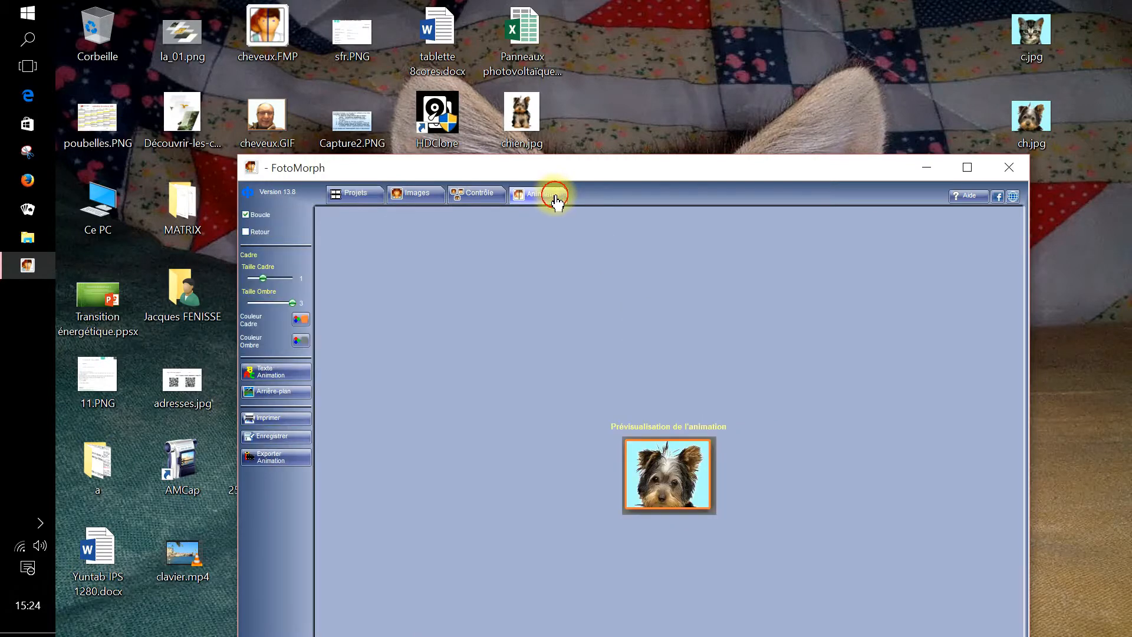
{"action": "left_click", "coordinate": [301, 463]}
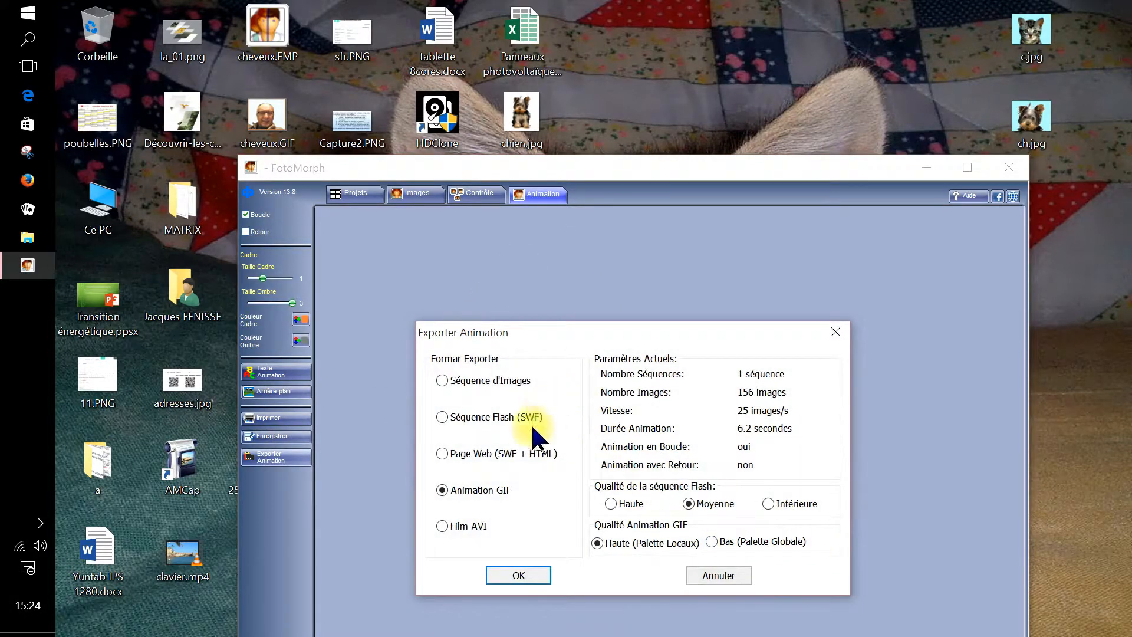